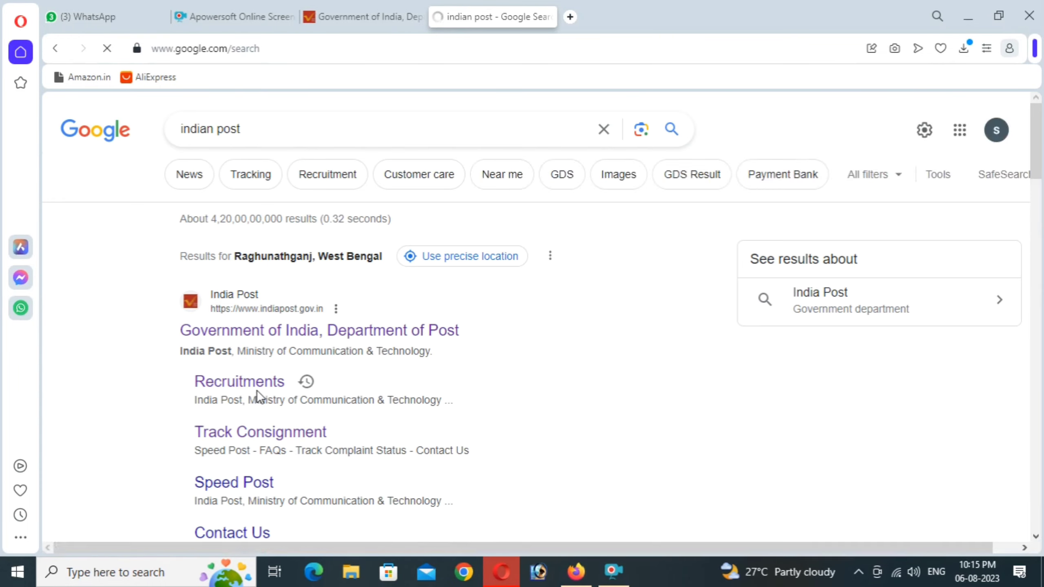
# Step: Browse the India Post homepage, then return to the 'indian post' Google results
pyautogui.click(312, 337)
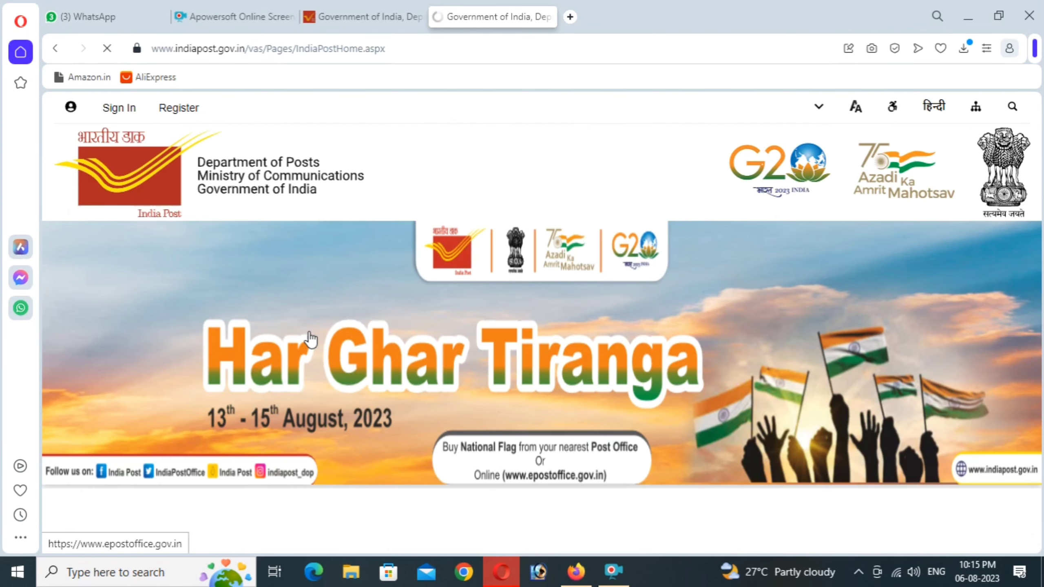
pyautogui.scroll(-3, 546, 310)
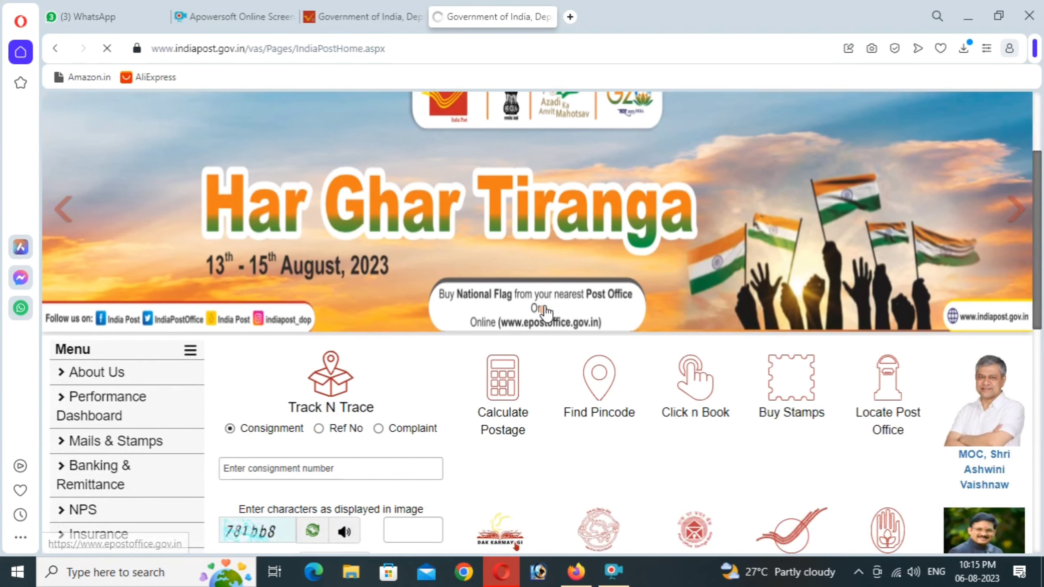
pyautogui.scroll(-3, 546, 311)
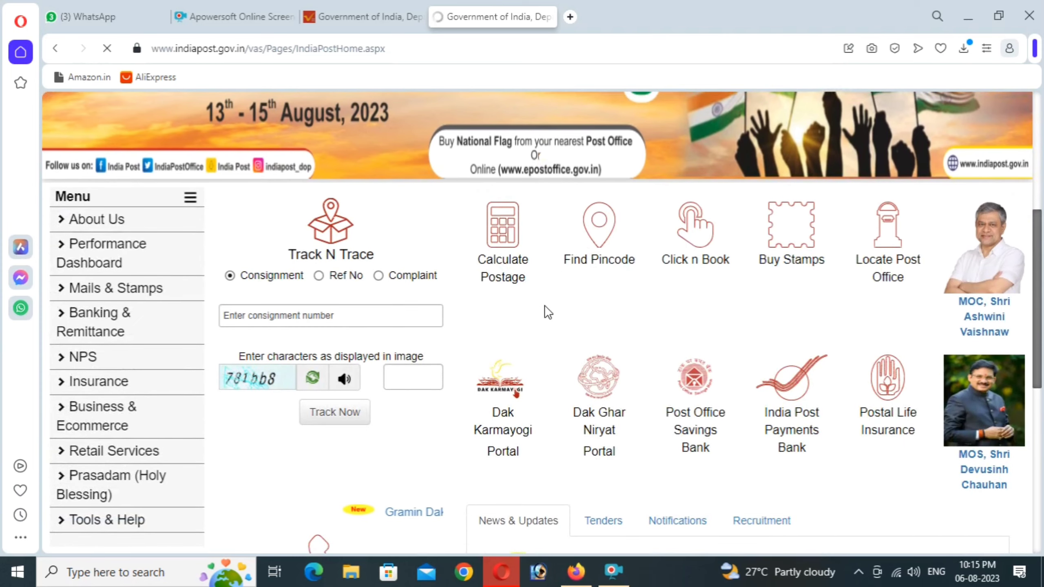
pyautogui.scroll(-3, 544, 312)
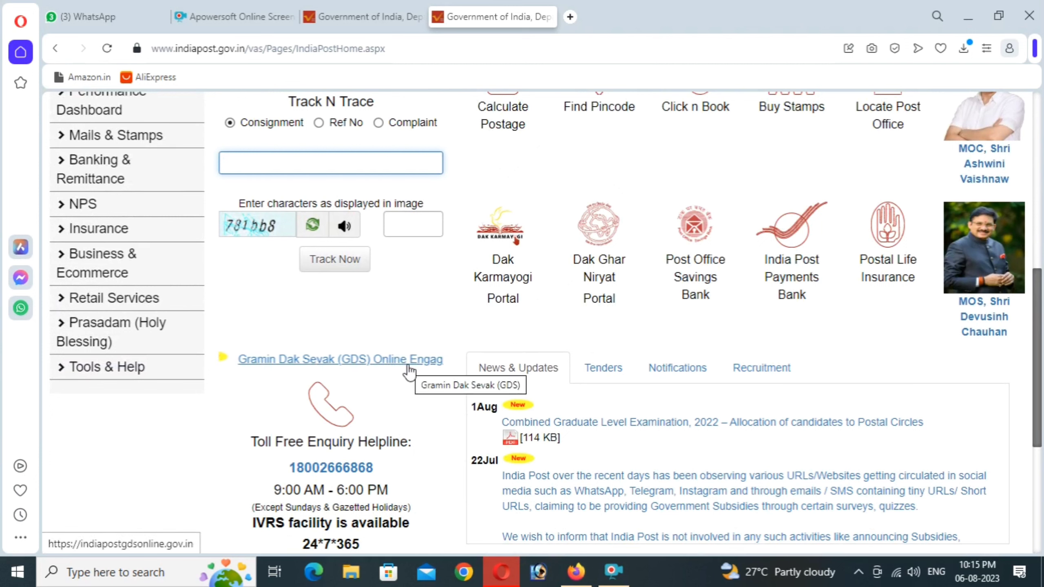
pyautogui.click(347, 16)
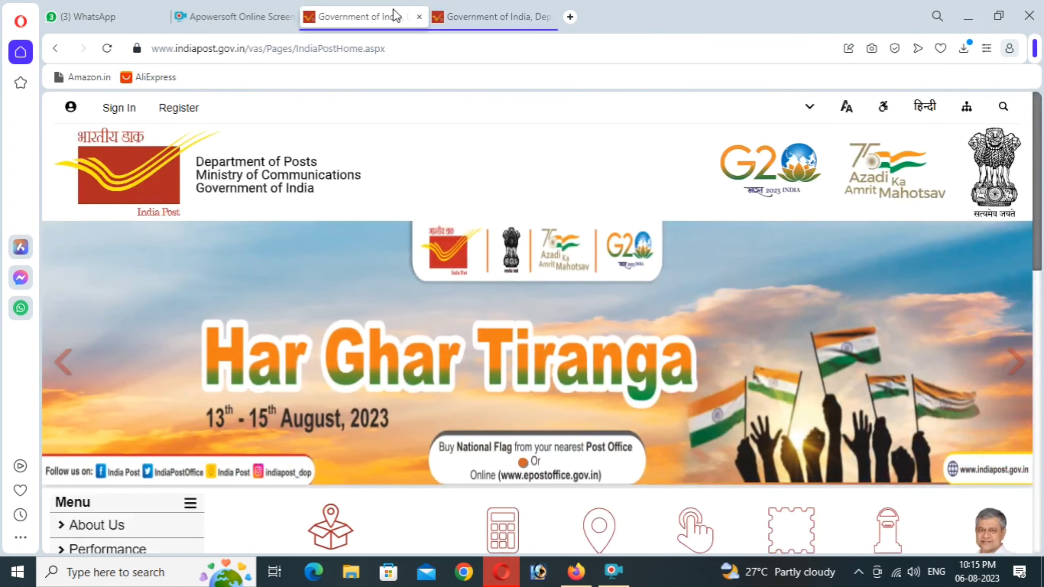
pyautogui.click(473, 17)
pyautogui.click(61, 48)
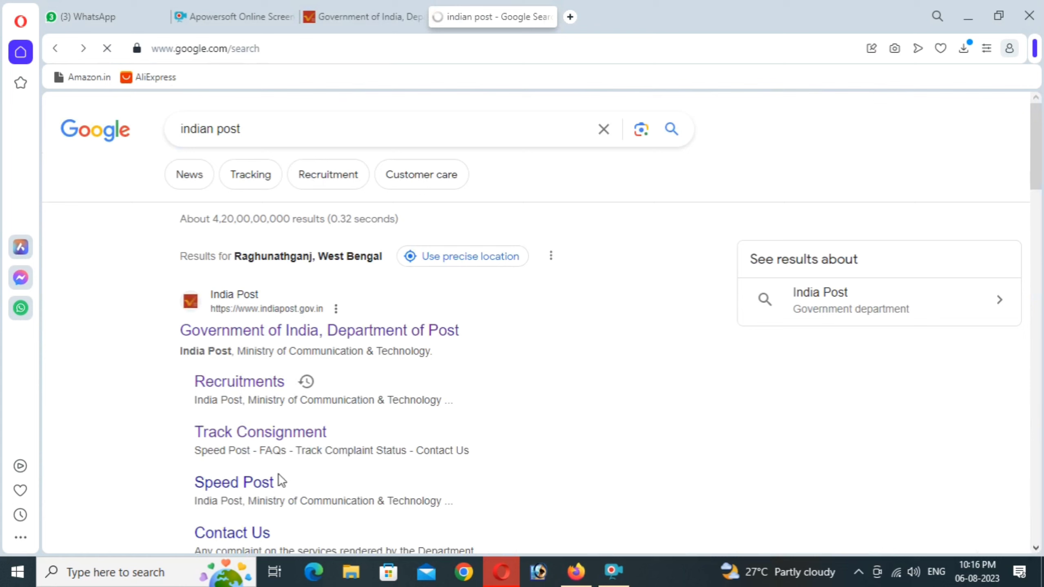
# Step: Go from India Post's Recruitments page to the Online GDS Recruitment site, accepting the external redirect
pyautogui.click(246, 384)
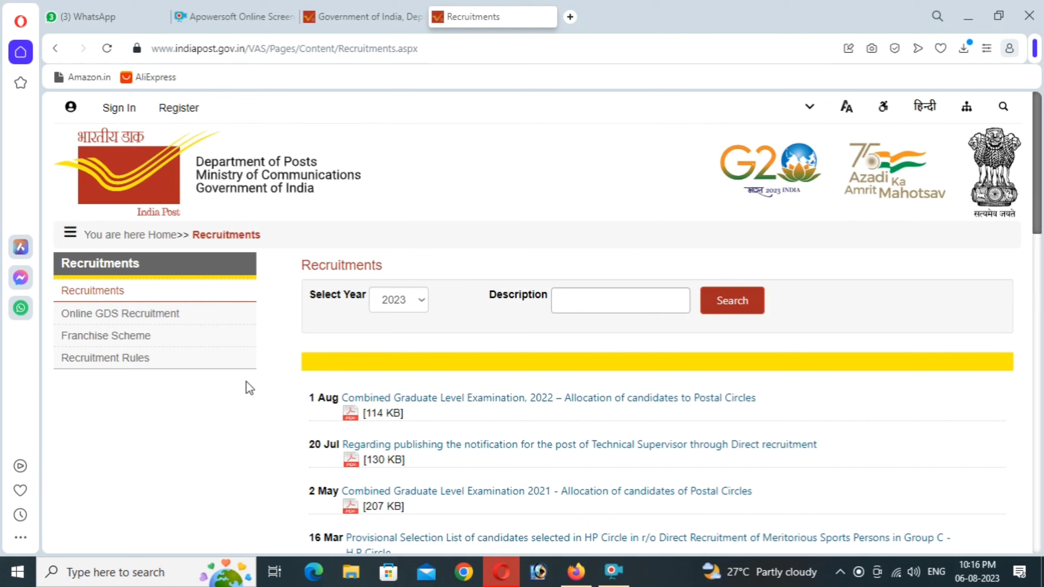
pyautogui.click(119, 315)
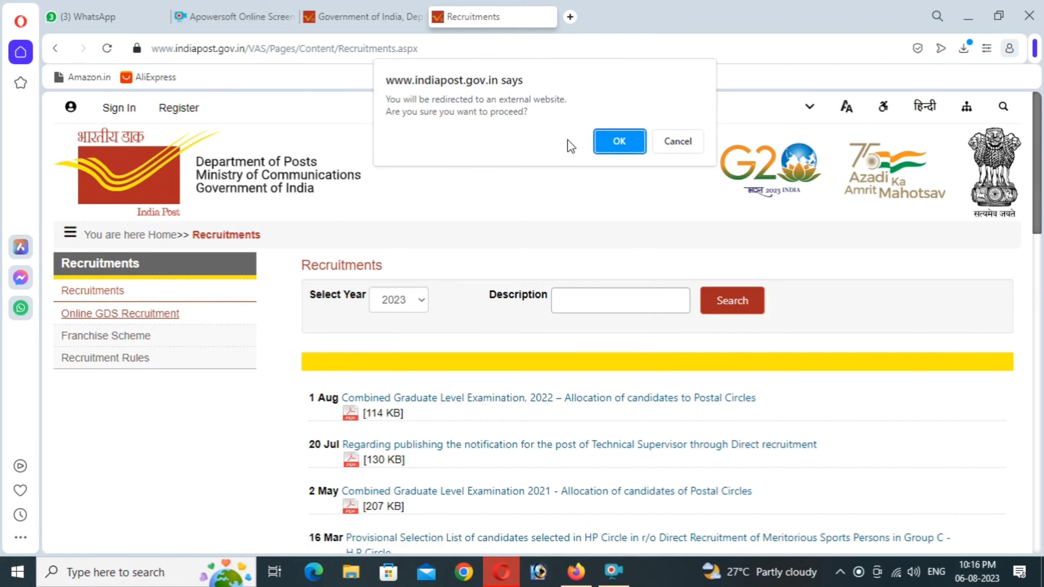
pyautogui.click(626, 141)
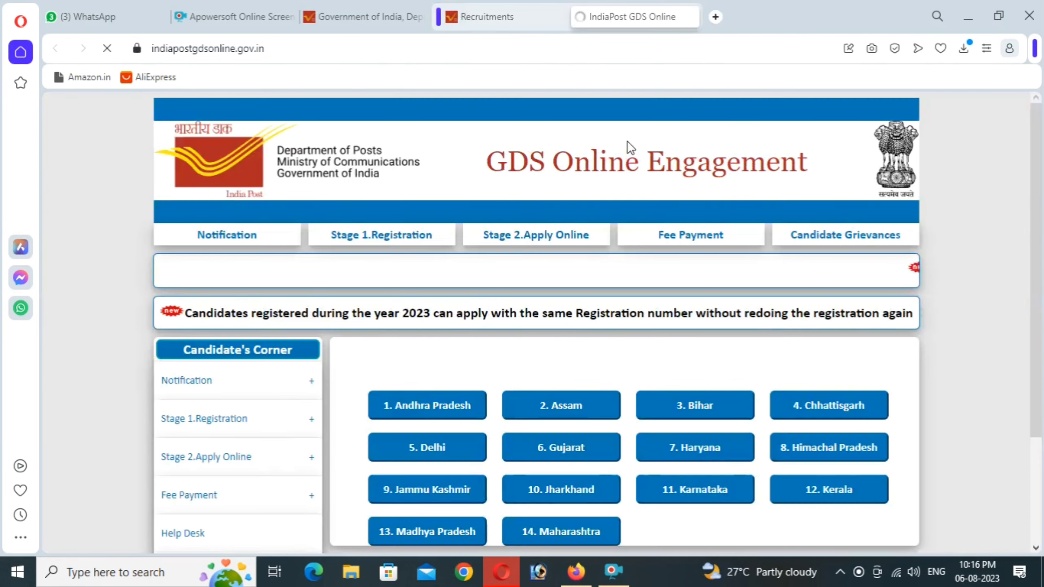
# Step: Open the '23. West Bengal' circle page and view its division list without choosing one
pyautogui.scroll(-3, 777, 310)
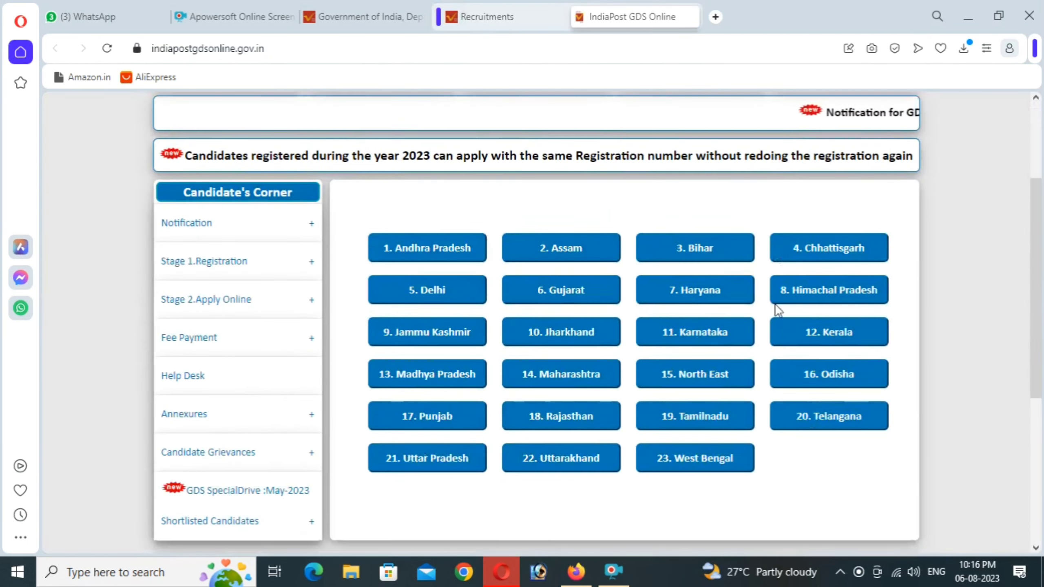
pyautogui.scroll(-2, 776, 311)
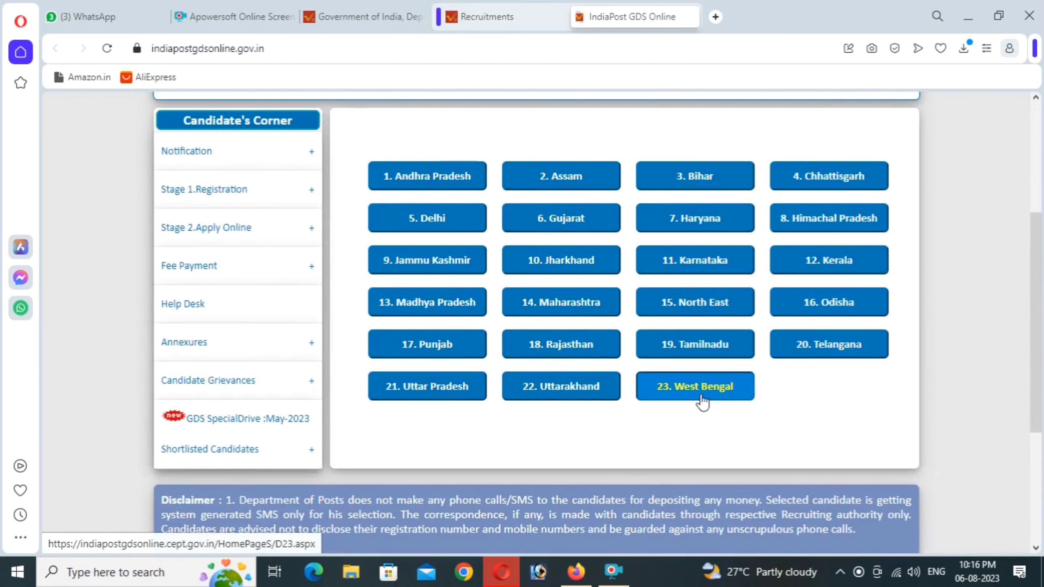
pyautogui.click(694, 387)
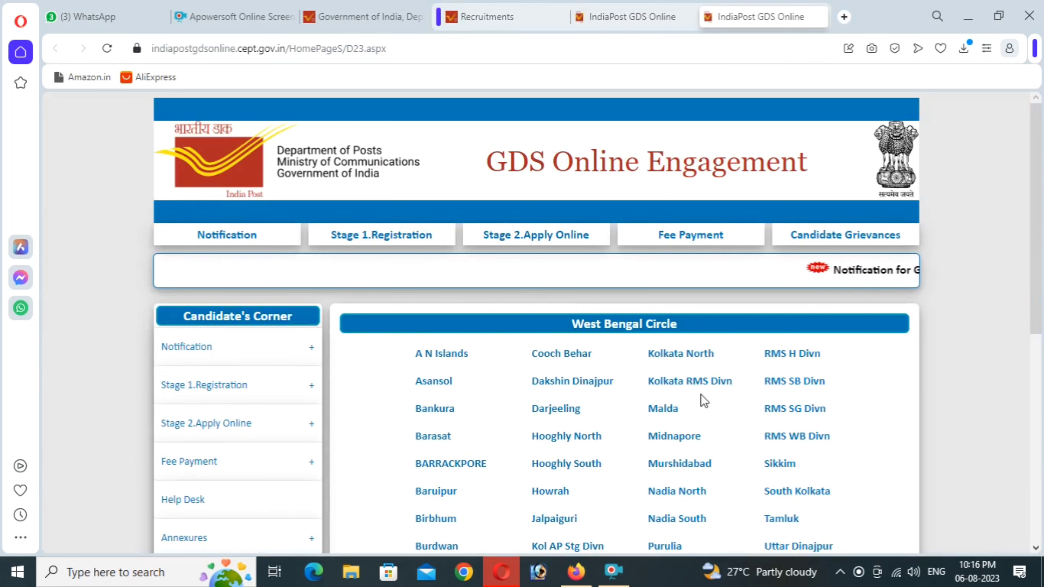
pyautogui.scroll(-5, 694, 391)
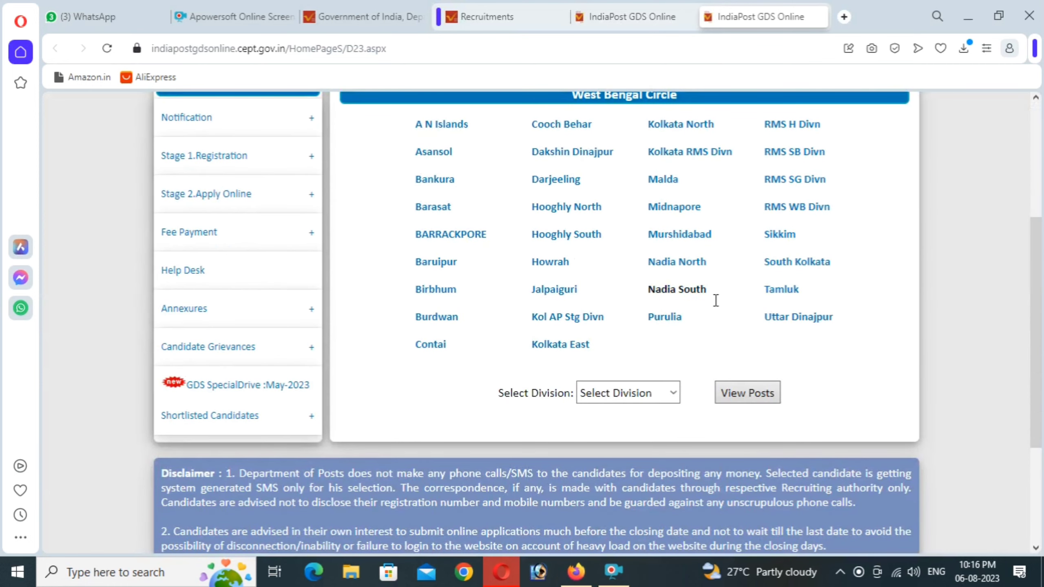
pyautogui.click(636, 399)
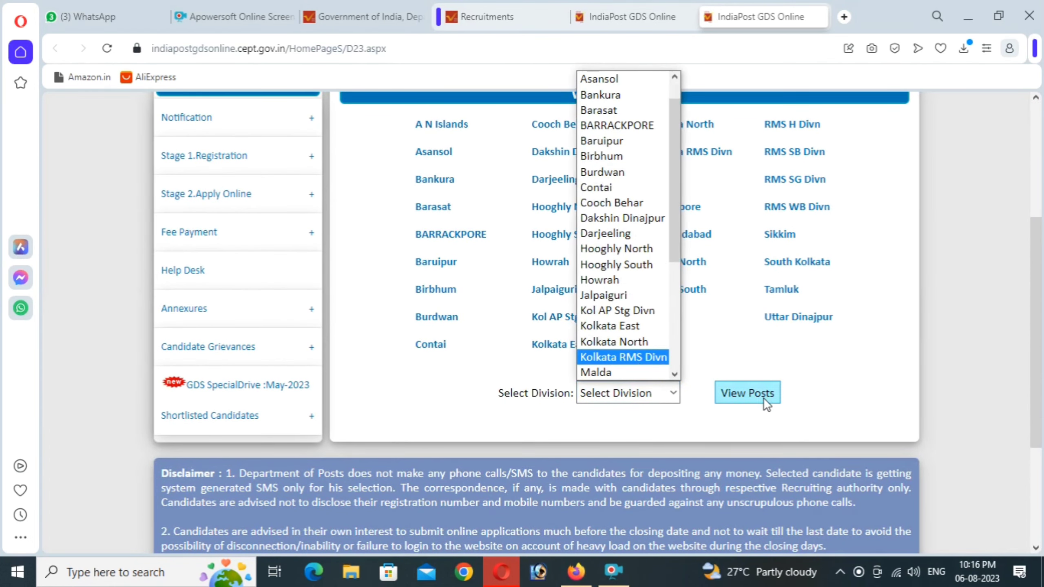
pyautogui.click(822, 375)
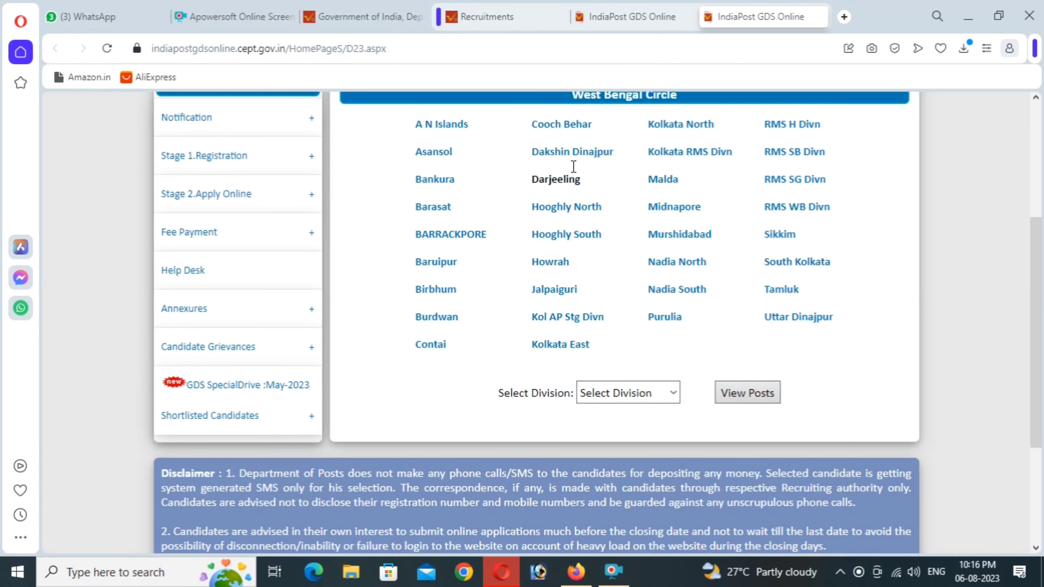
pyautogui.scroll(2, 657, 214)
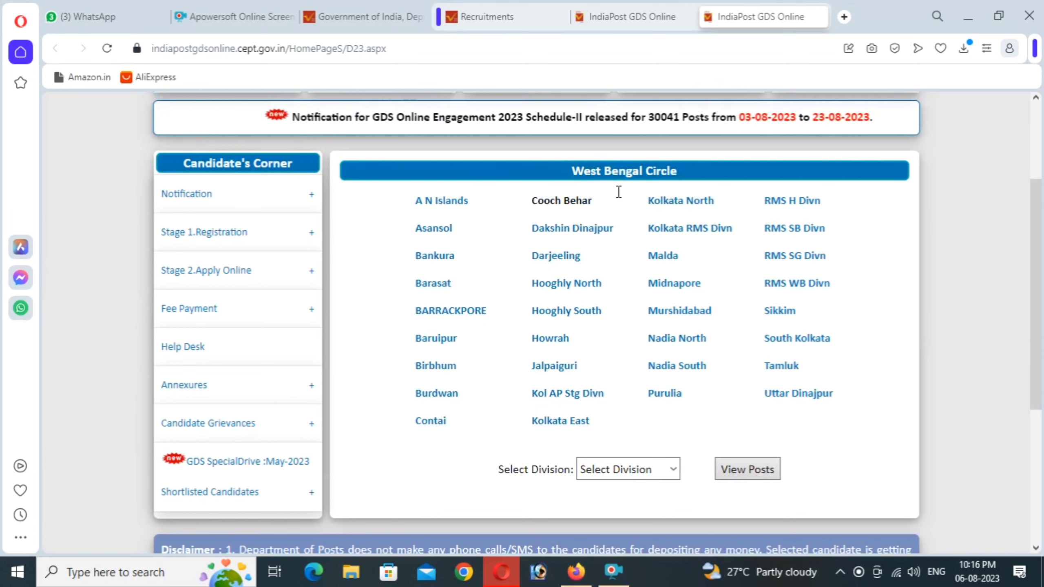
pyautogui.moveTo(209, 243)
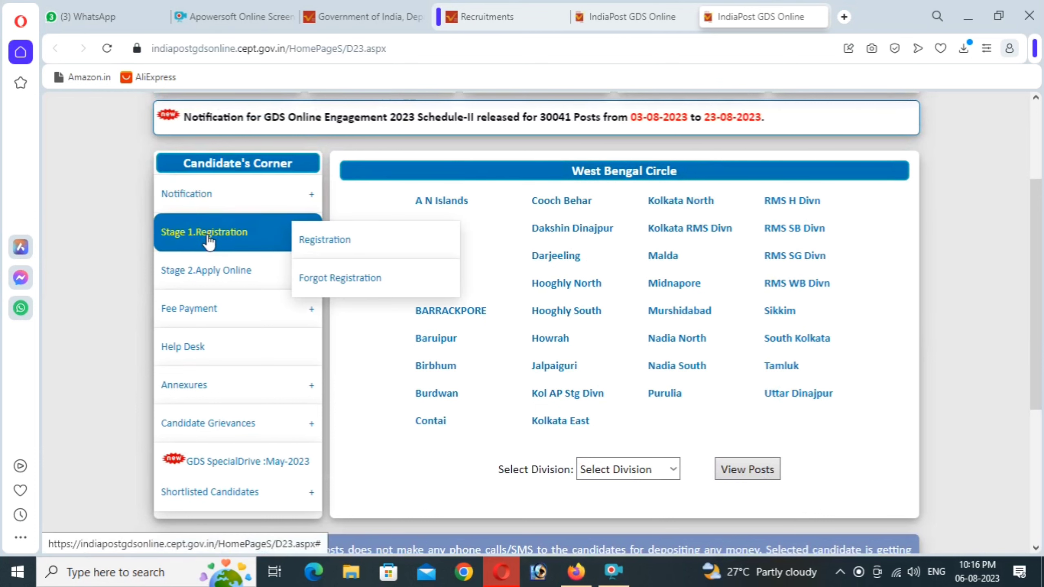
# Step: Open the Stage 1 Registration form and enter the candidate's mobile number
pyautogui.click(358, 246)
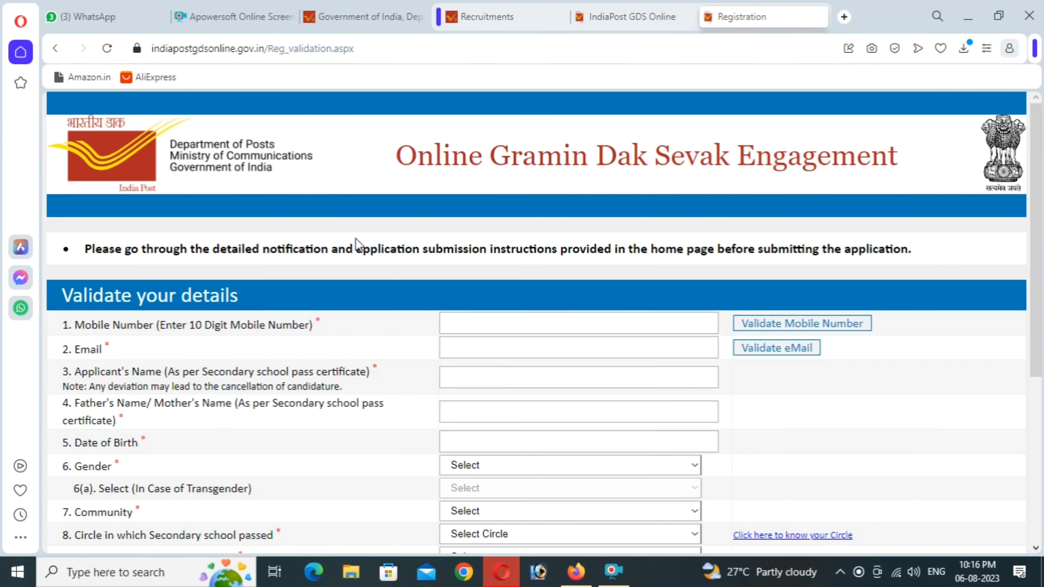
pyautogui.scroll(-2, 205, 366)
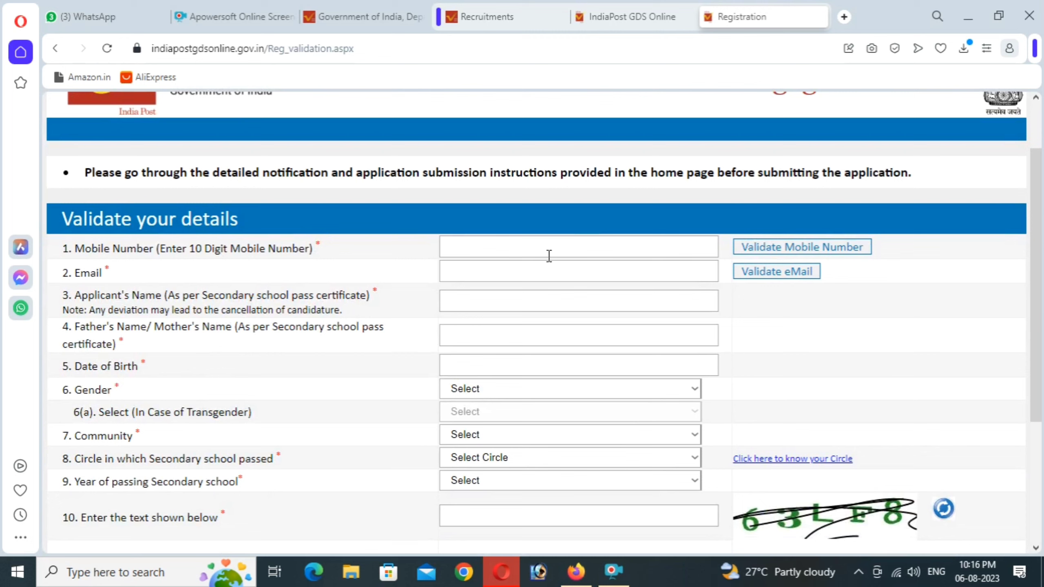
pyautogui.click(534, 246)
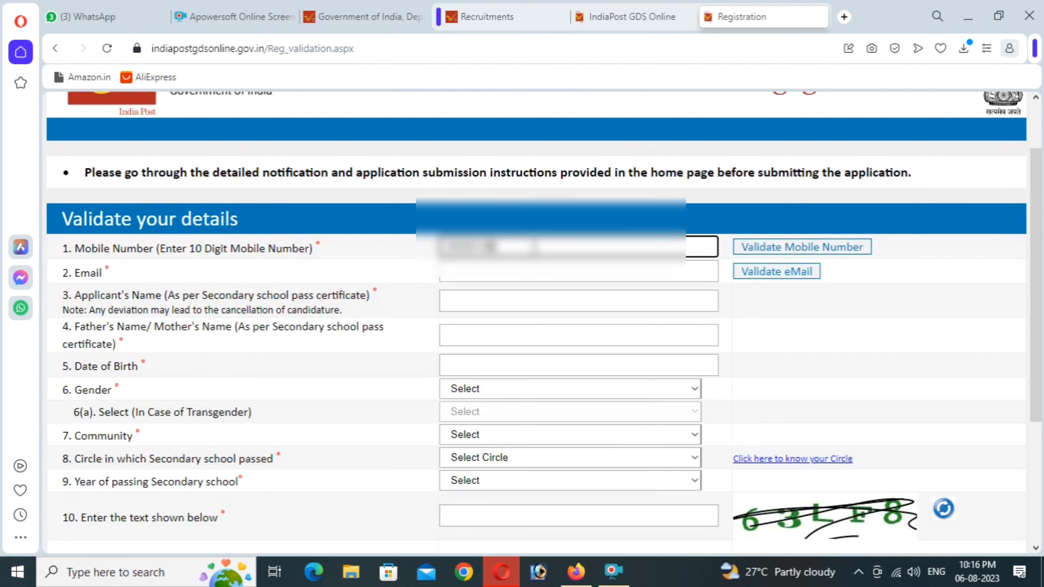
pyautogui.press('BackSpace')
pyautogui.press('BackSpace')
pyautogui.press('BackSpace')
# Step: Send an OTP to the mobile number and submit the received code to validate it
pyautogui.click(785, 247)
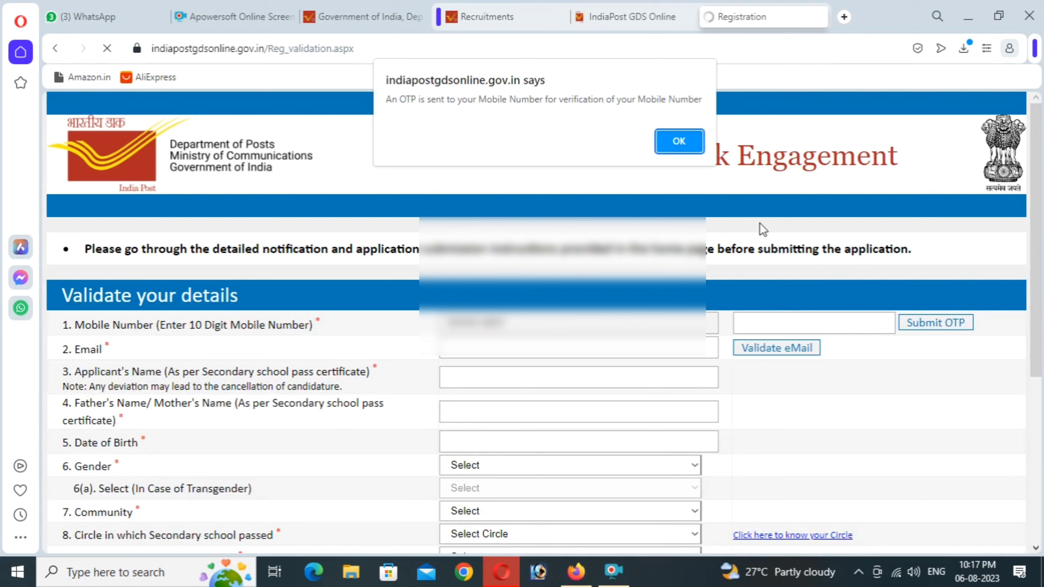
pyautogui.click(691, 138)
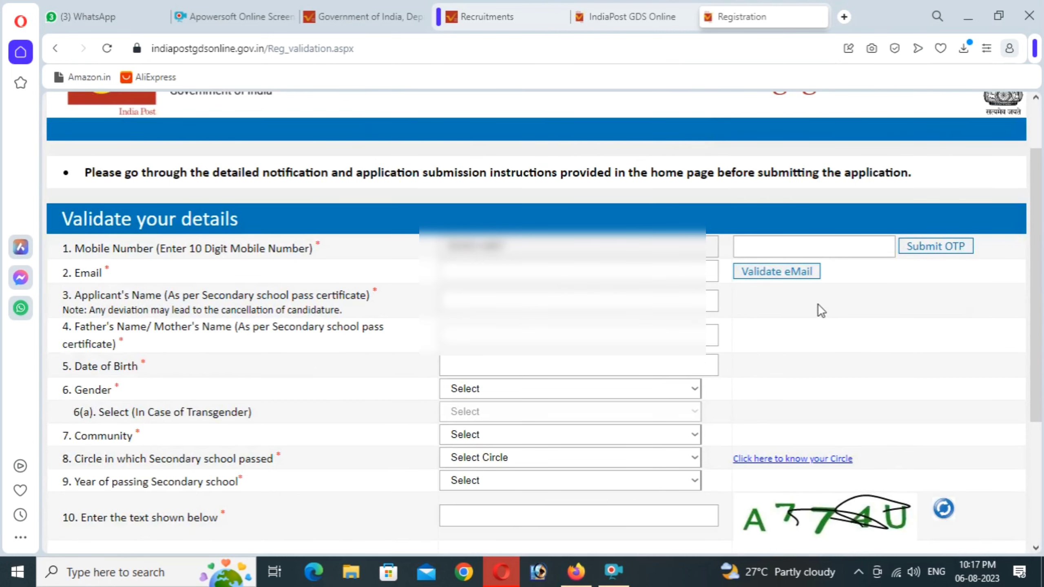
pyautogui.click(767, 246)
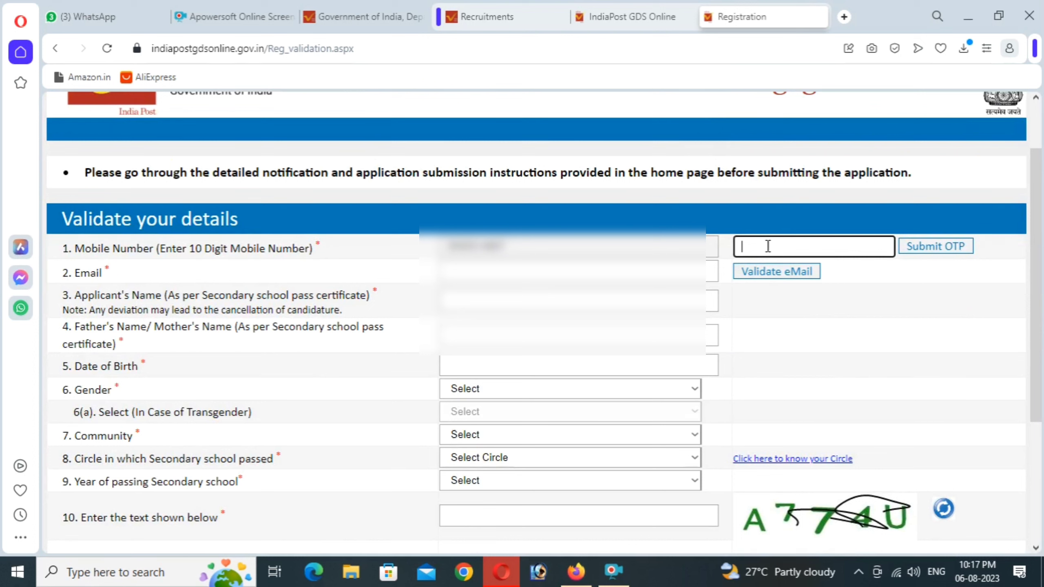
pyautogui.click(936, 246)
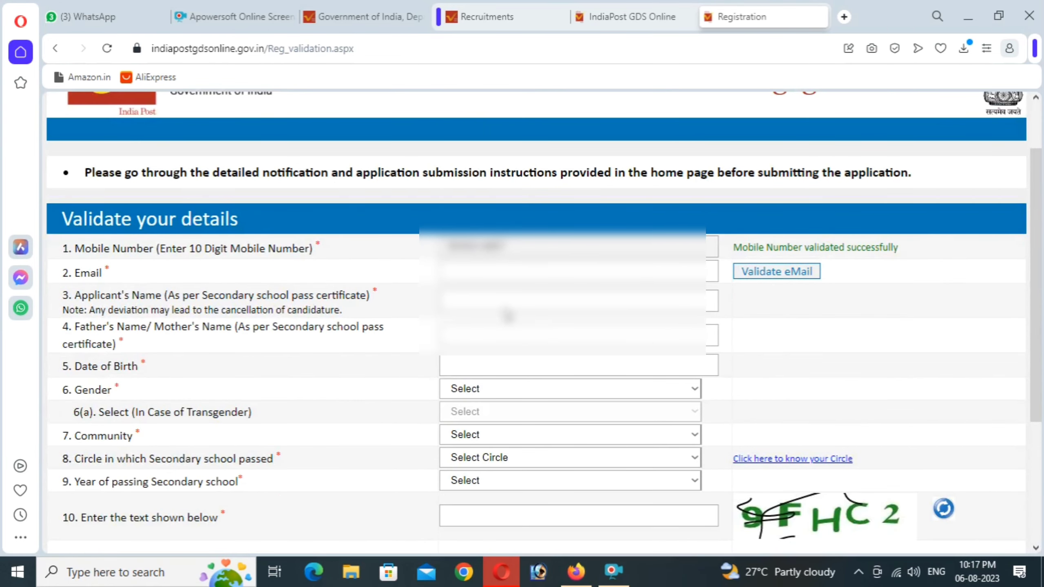
pyautogui.click(489, 275)
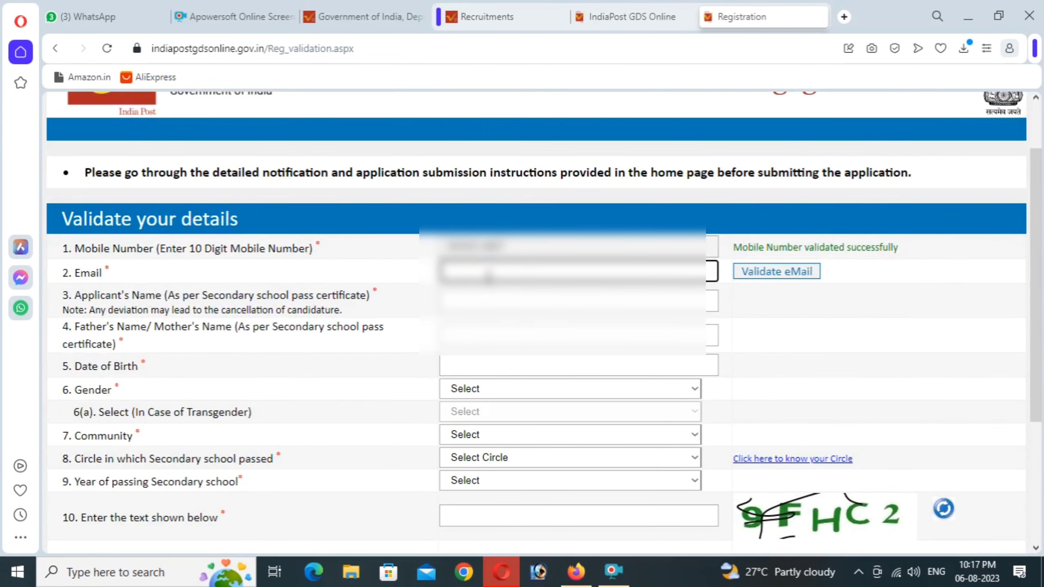
# Step: Enter the candidate's e-mail address and validate it with the OTP sent there
pyautogui.write('username')
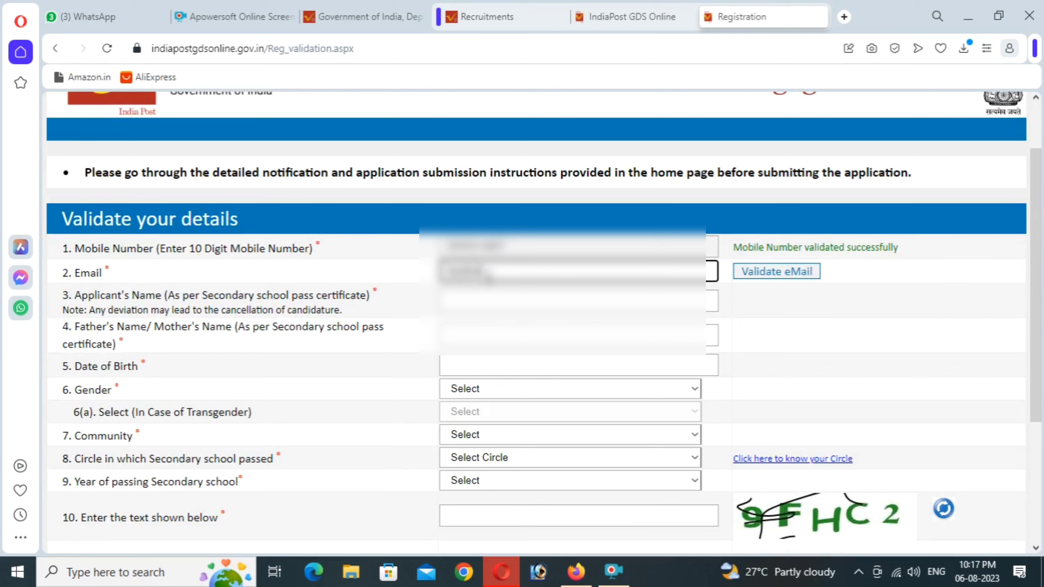
pyautogui.write('123@gmail')
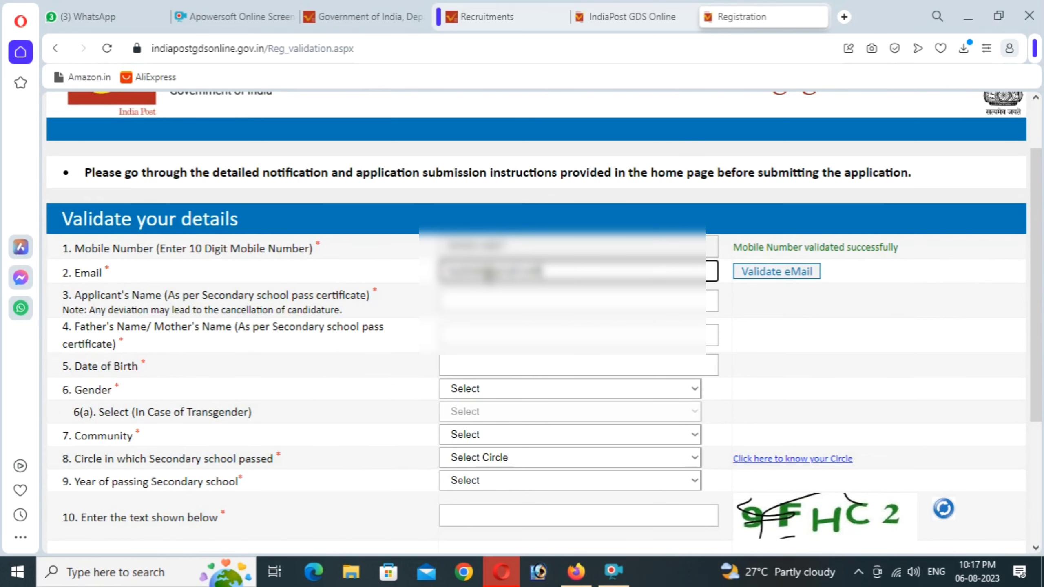
pyautogui.click(775, 273)
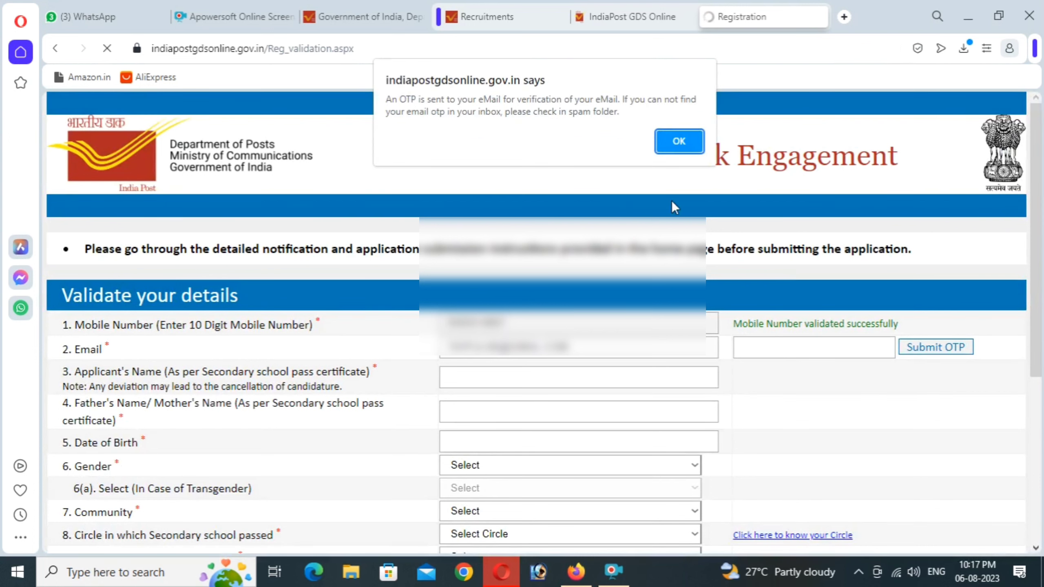
pyautogui.click(679, 141)
pyautogui.click(776, 272)
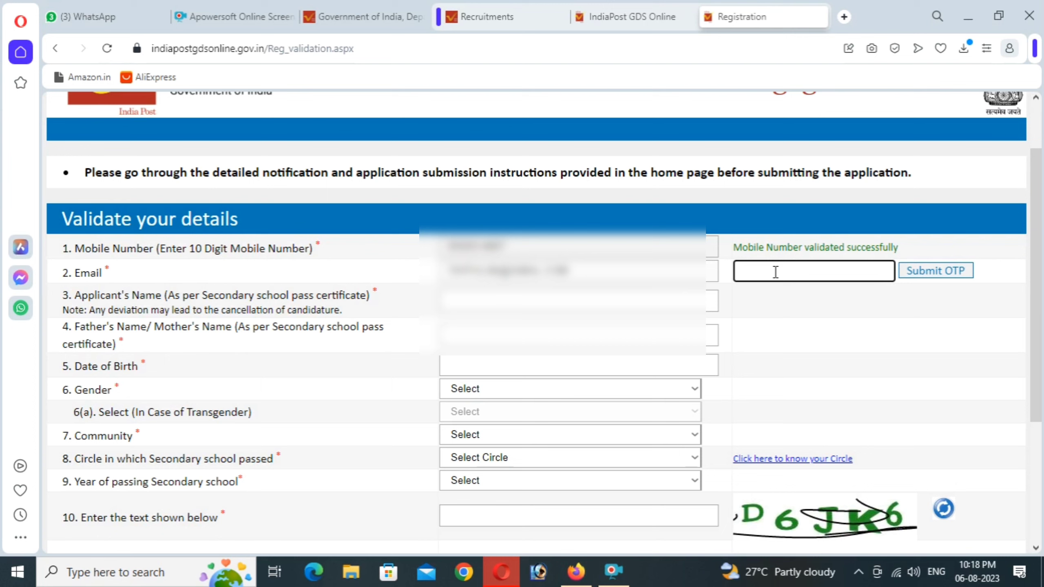
pyautogui.click(955, 267)
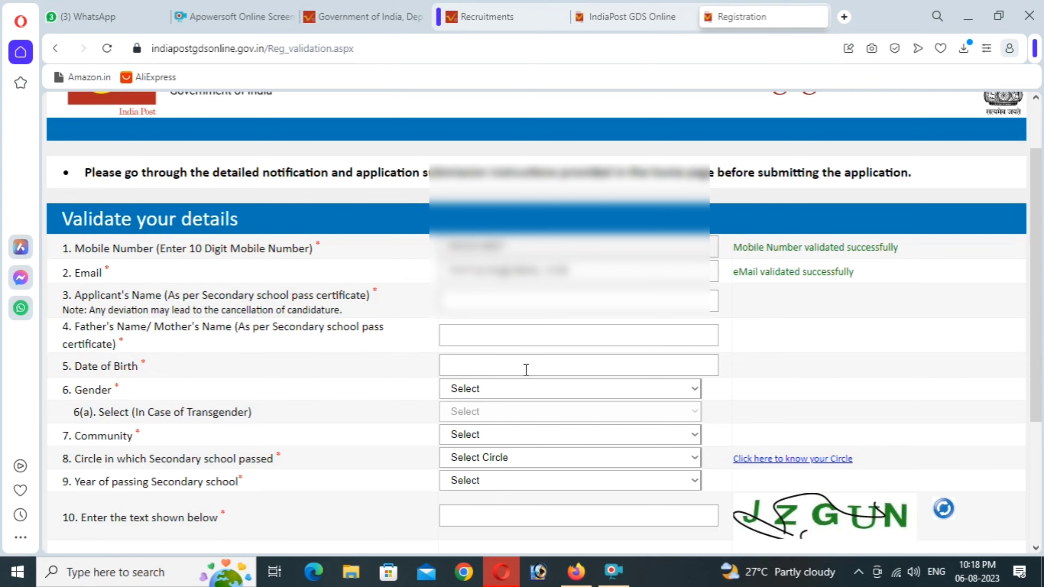
pyautogui.click(568, 391)
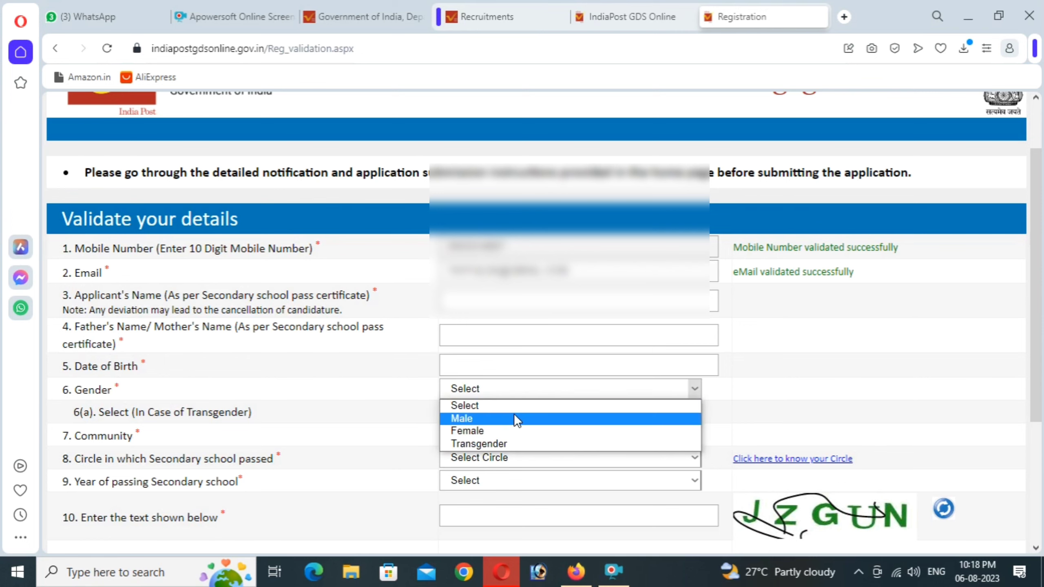
# Step: Choose Gender Male, Community OBC, Circle West Bengal and passing year 2012, then submit
pyautogui.click(479, 419)
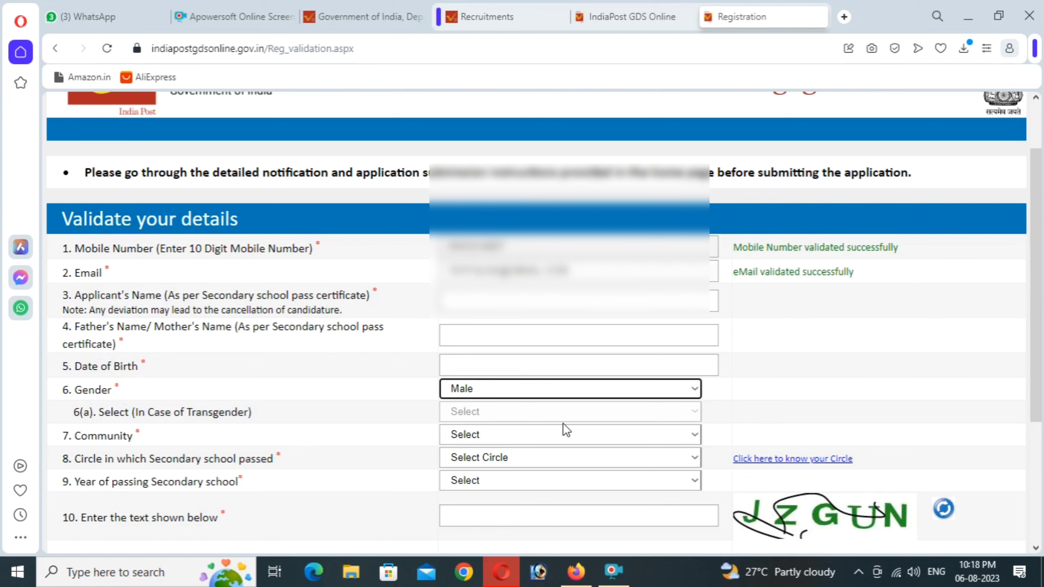
pyautogui.click(531, 436)
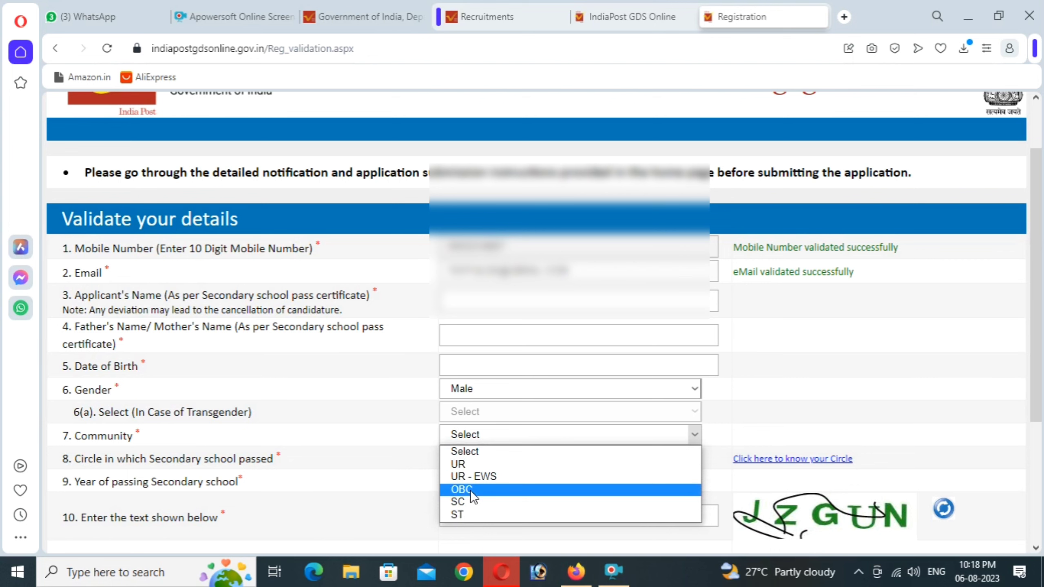
pyautogui.click(470, 490)
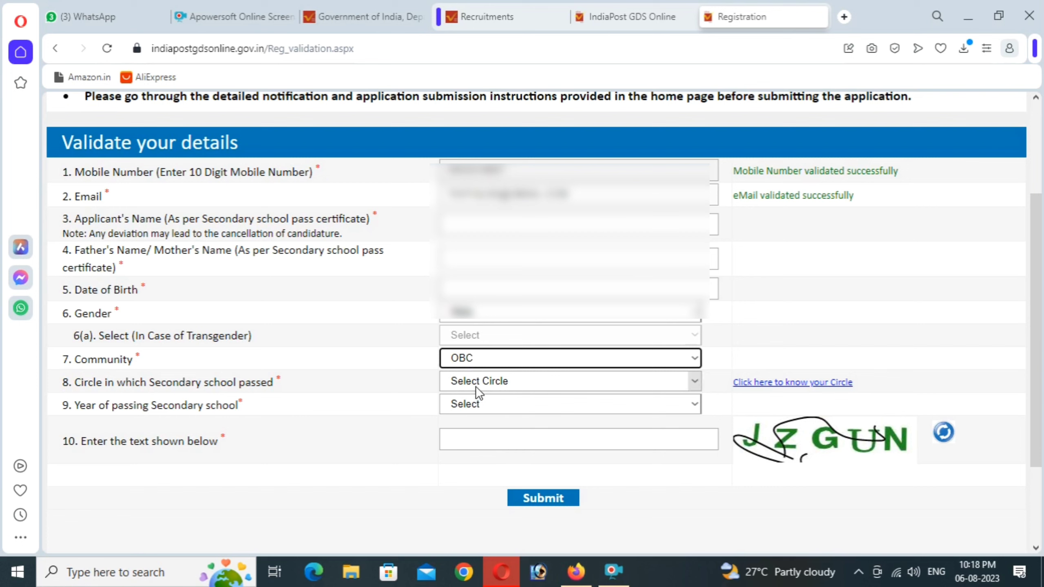
pyautogui.click(476, 387)
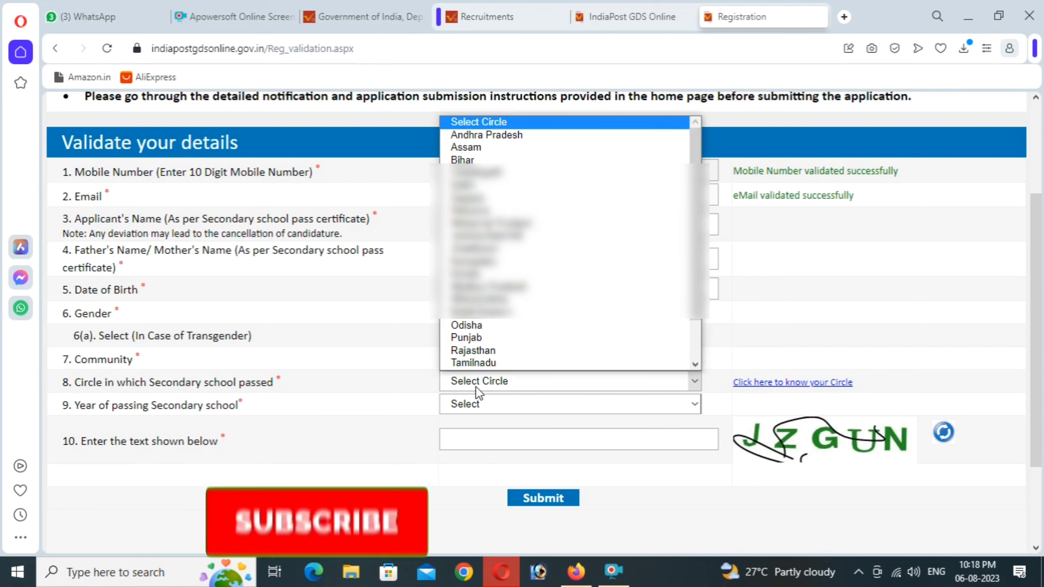
pyautogui.press('w')
pyautogui.press('Return')
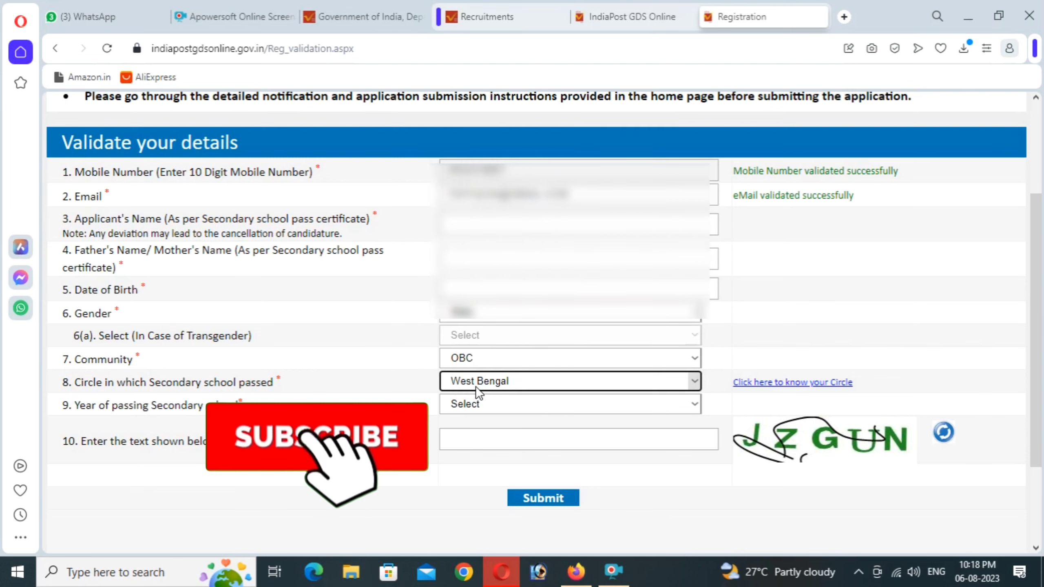
pyautogui.click(470, 407)
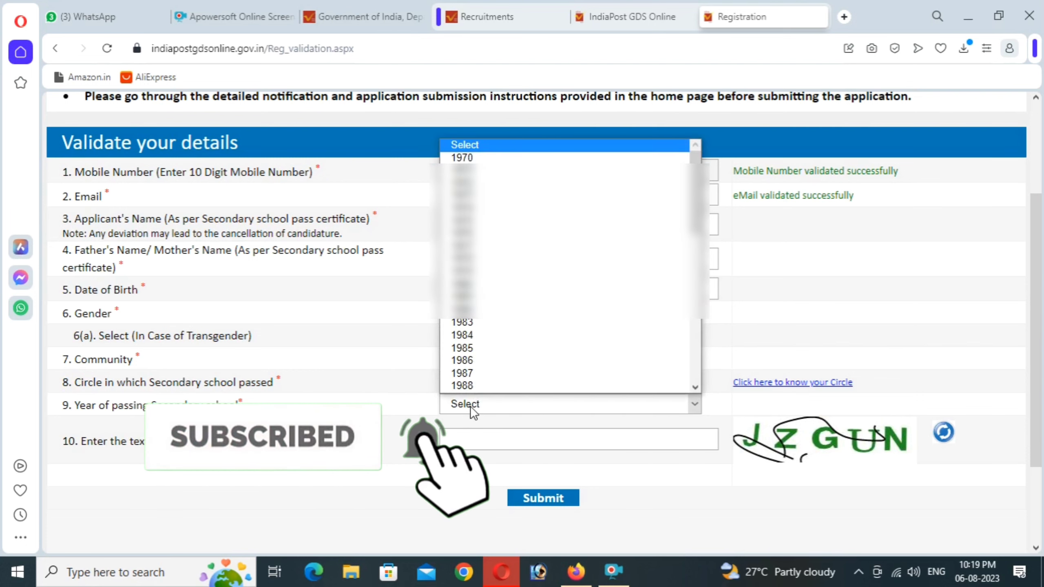
pyautogui.scroll(-5, 513, 321)
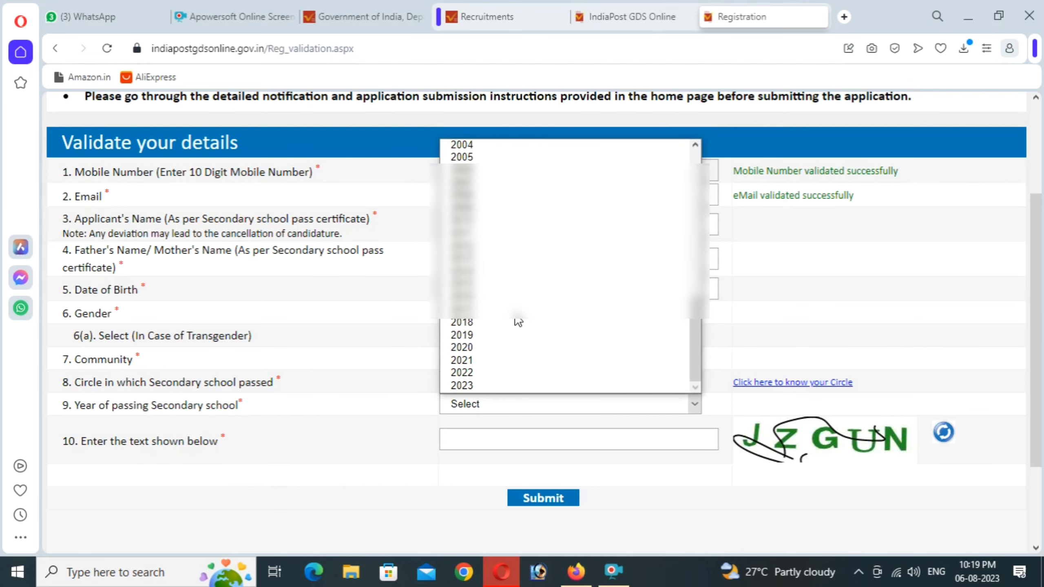
pyautogui.click(514, 245)
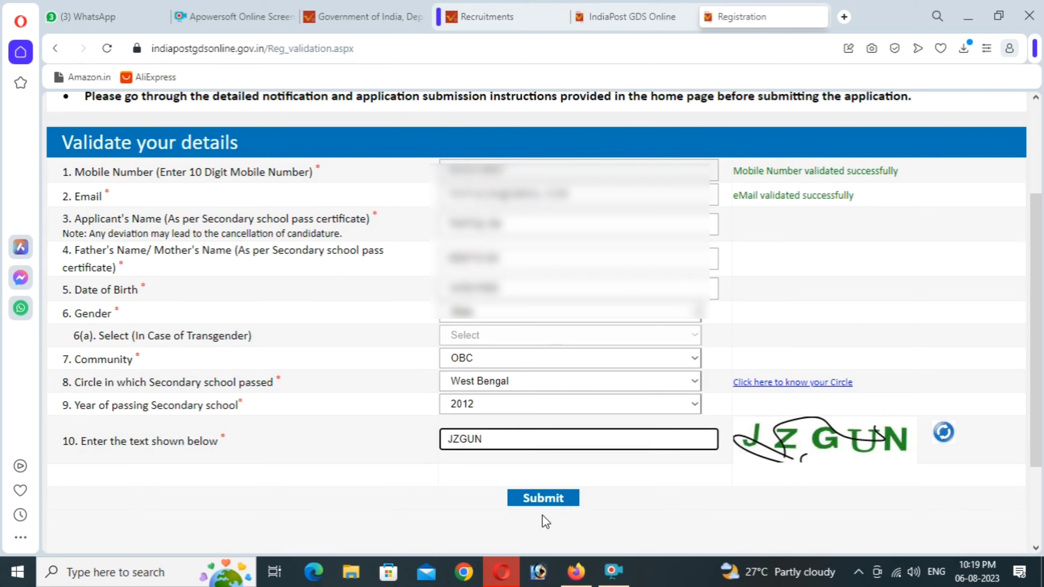
pyautogui.click(547, 504)
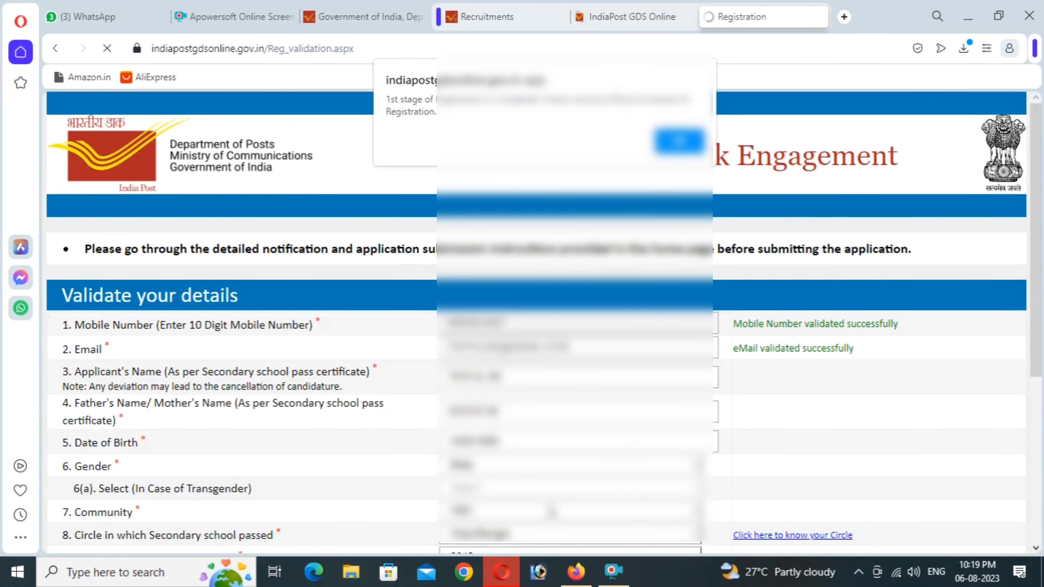
# Step: Dismiss the first-stage completion notice and scroll down to the remaining registration fields
pyautogui.click(681, 142)
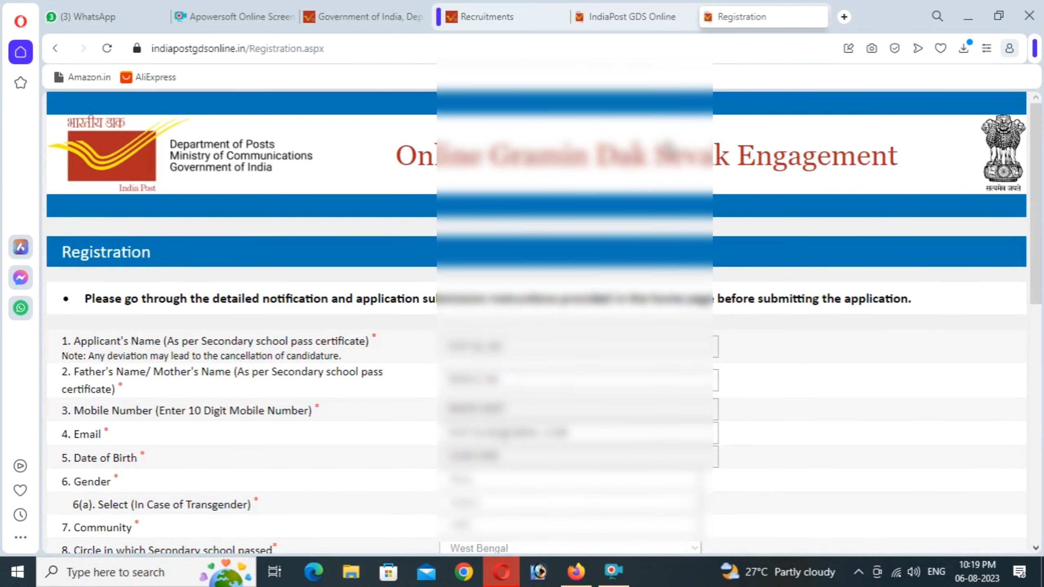
pyautogui.scroll(-6, 665, 166)
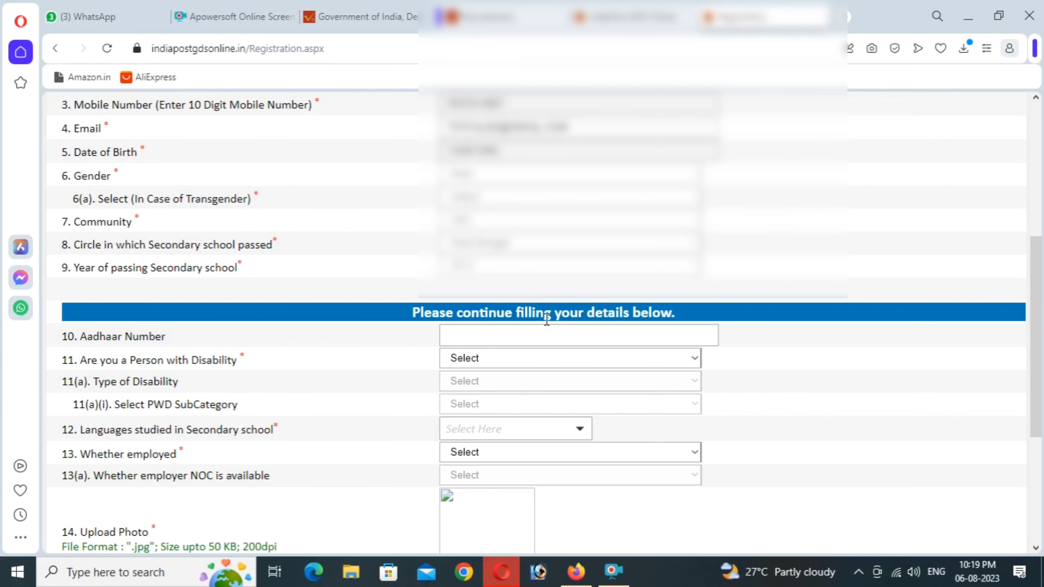
pyautogui.scroll(-2, 610, 323)
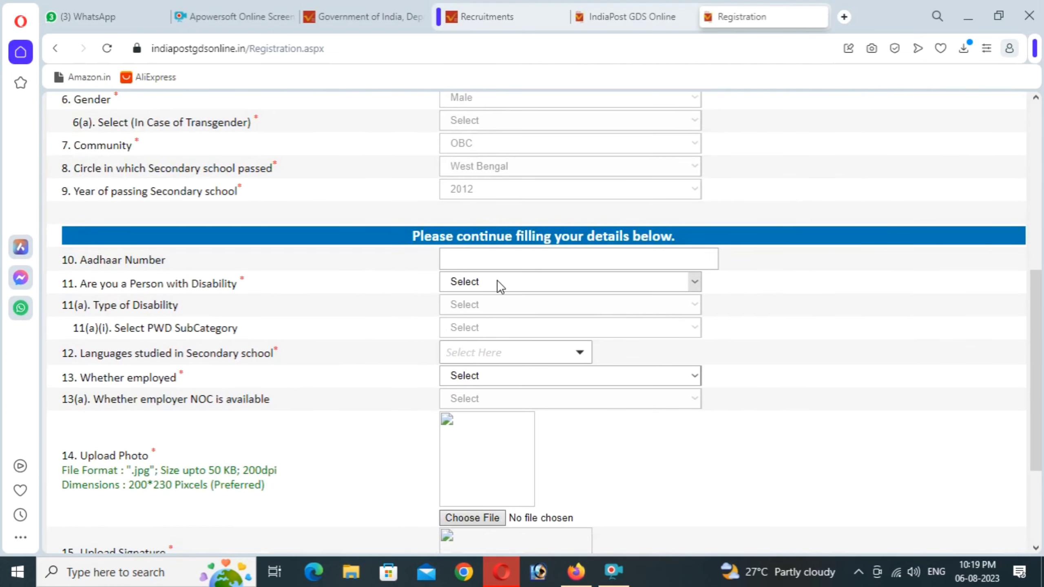
# Step: Answer No to disability and select Bengali as the secondary-school language
pyautogui.click(473, 284)
pyautogui.click(457, 321)
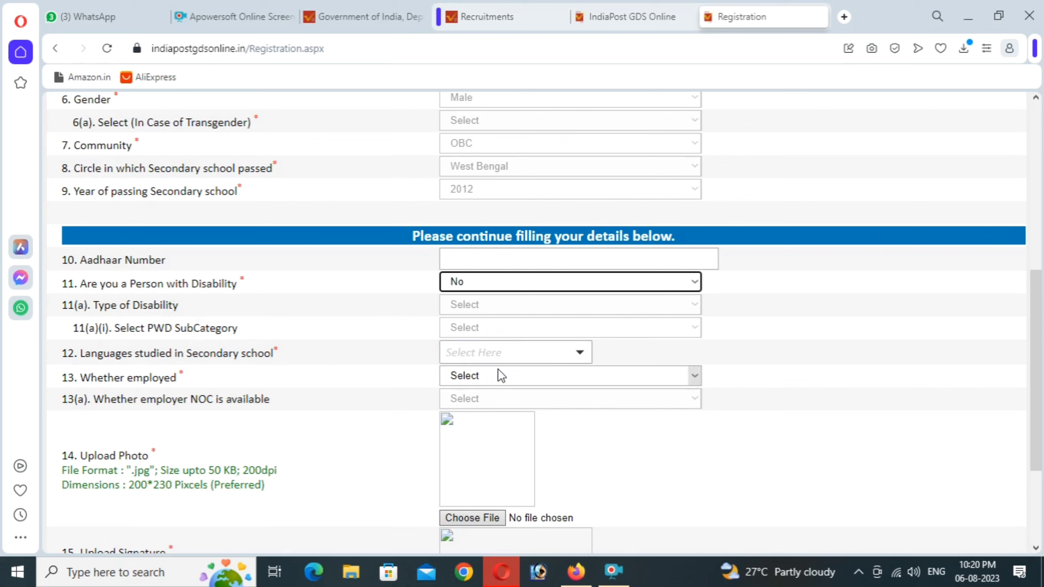
pyautogui.click(527, 359)
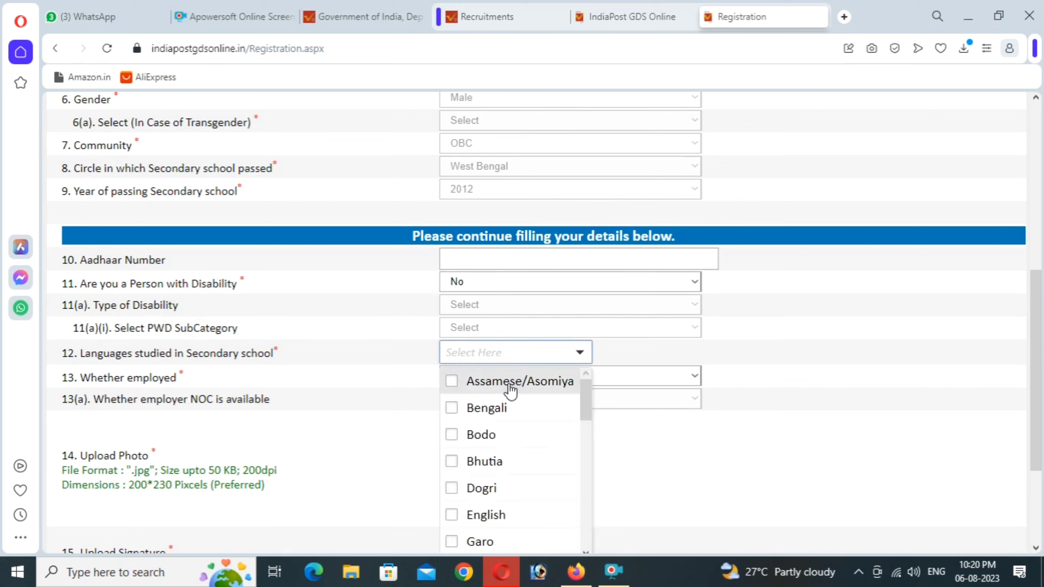
pyautogui.scroll(-2, 502, 434)
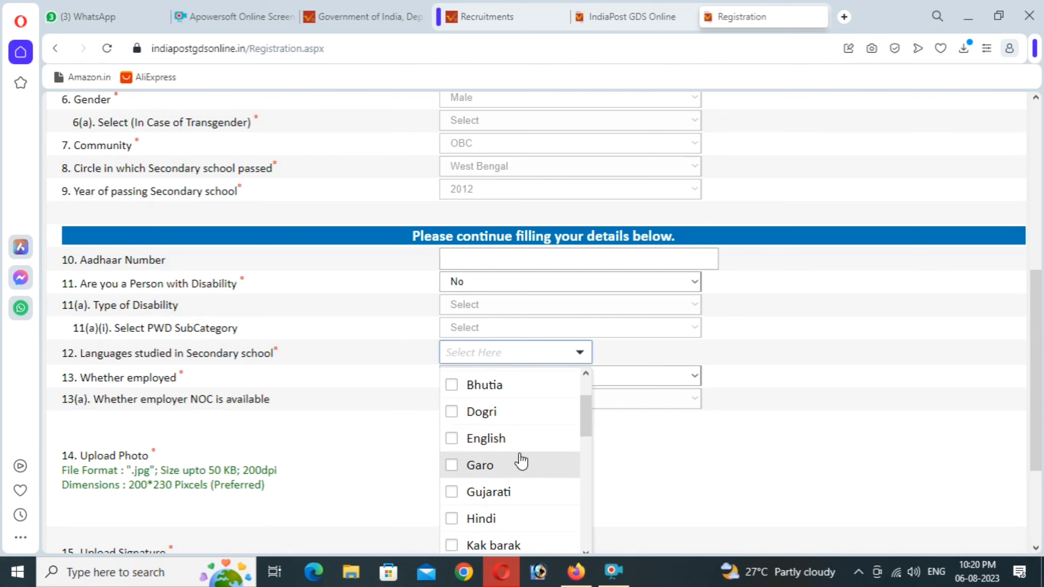
pyautogui.scroll(-5, 519, 458)
pyautogui.scroll(8, 521, 458)
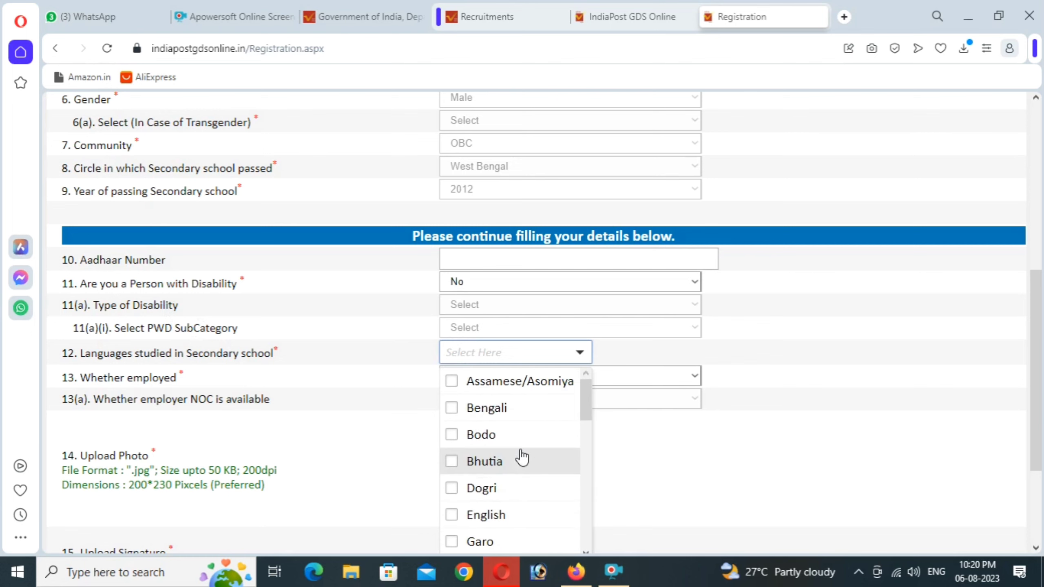
pyautogui.click(484, 416)
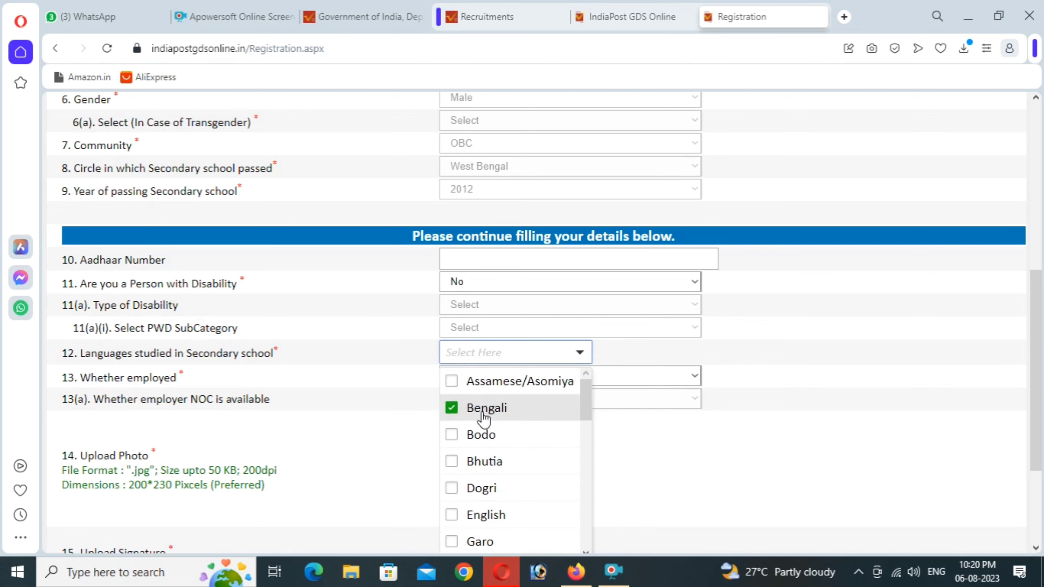
pyautogui.click(635, 436)
pyautogui.click(537, 352)
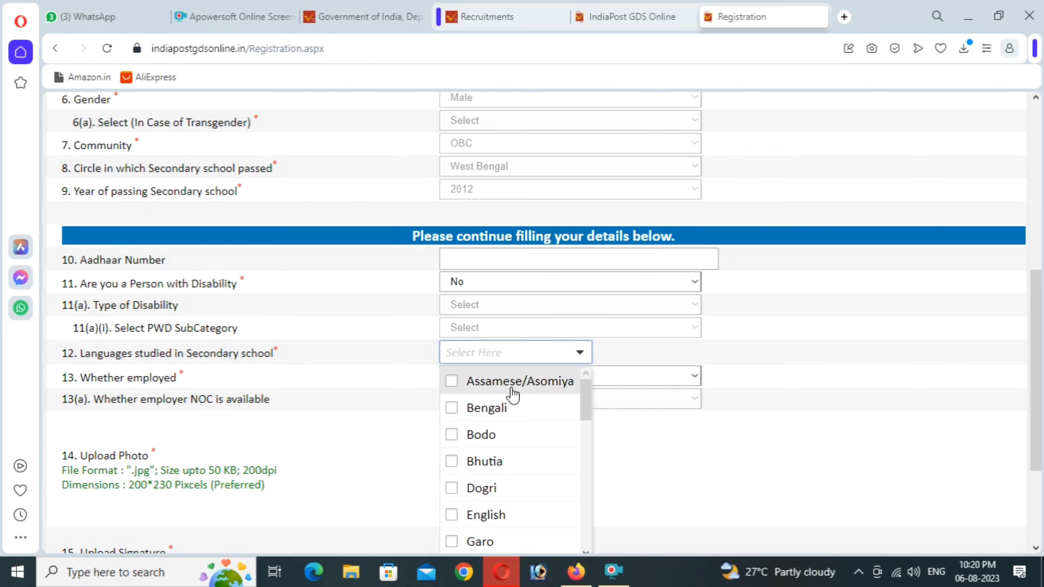
pyautogui.click(452, 411)
pyautogui.scroll(-4, 815, 385)
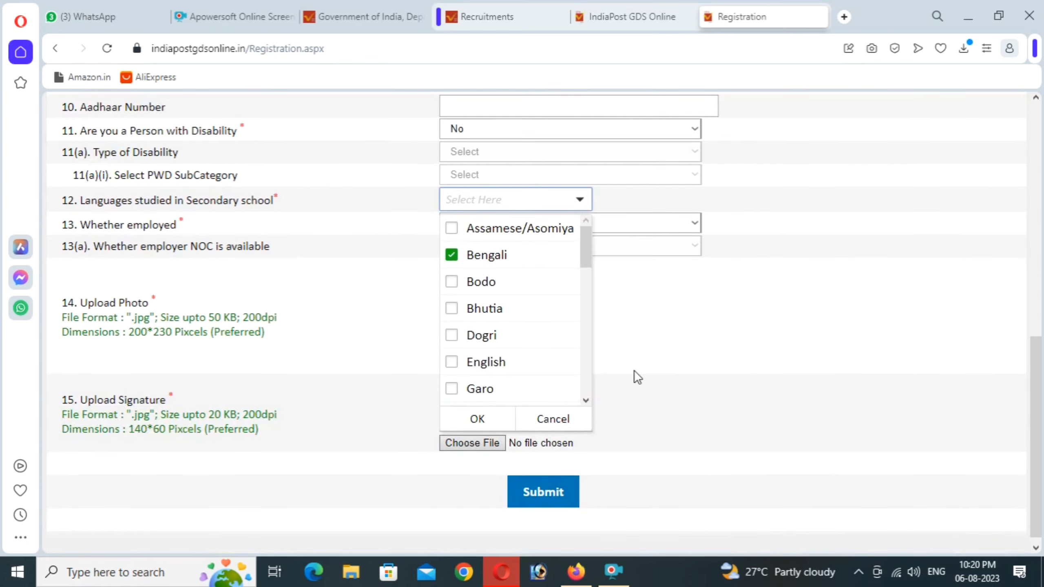
pyautogui.click(493, 421)
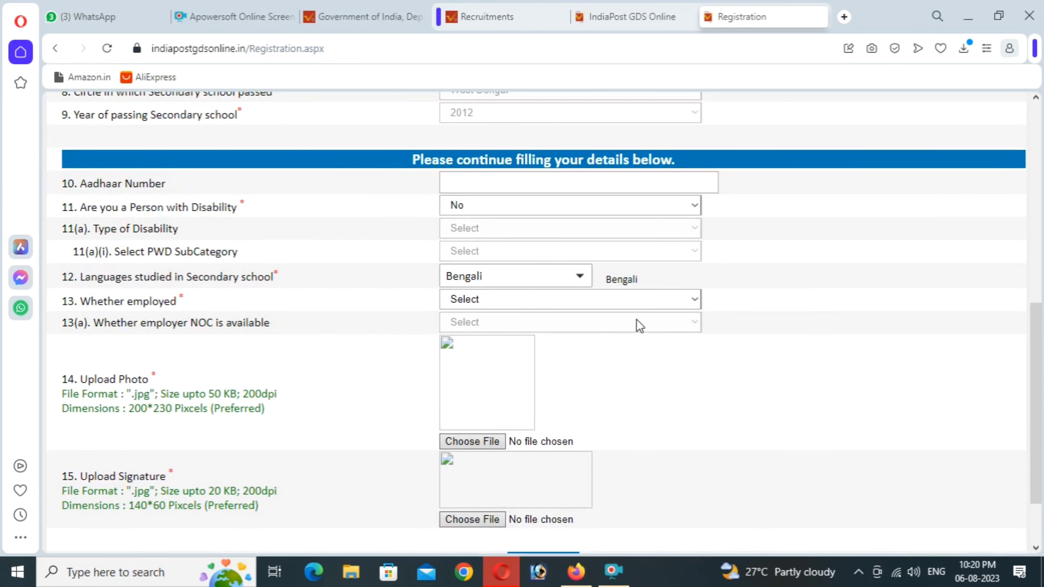
# Step: Set 'Whether employed' to No and scroll down to the Submit button
pyautogui.click(518, 302)
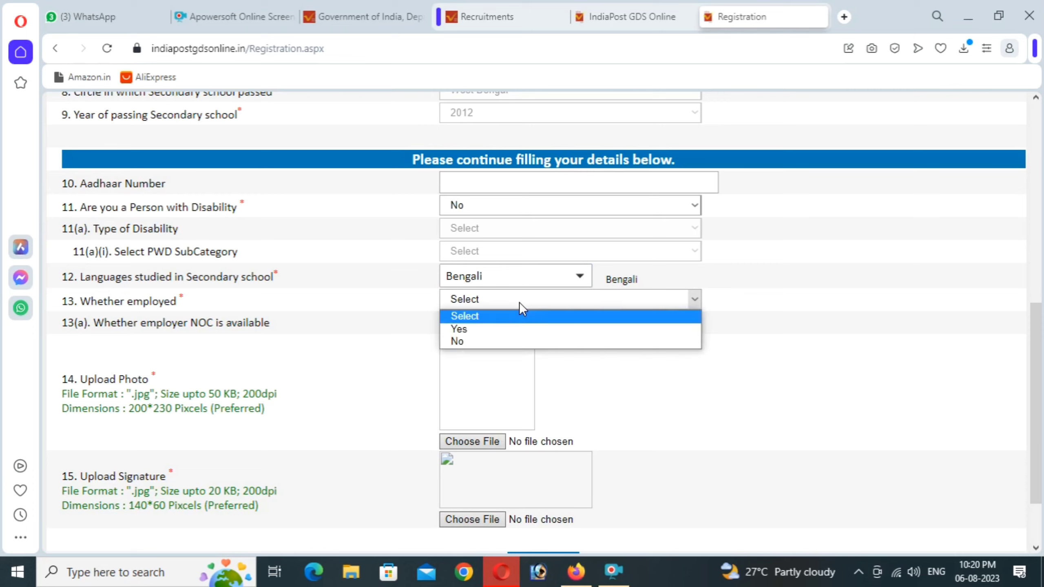
pyautogui.click(486, 341)
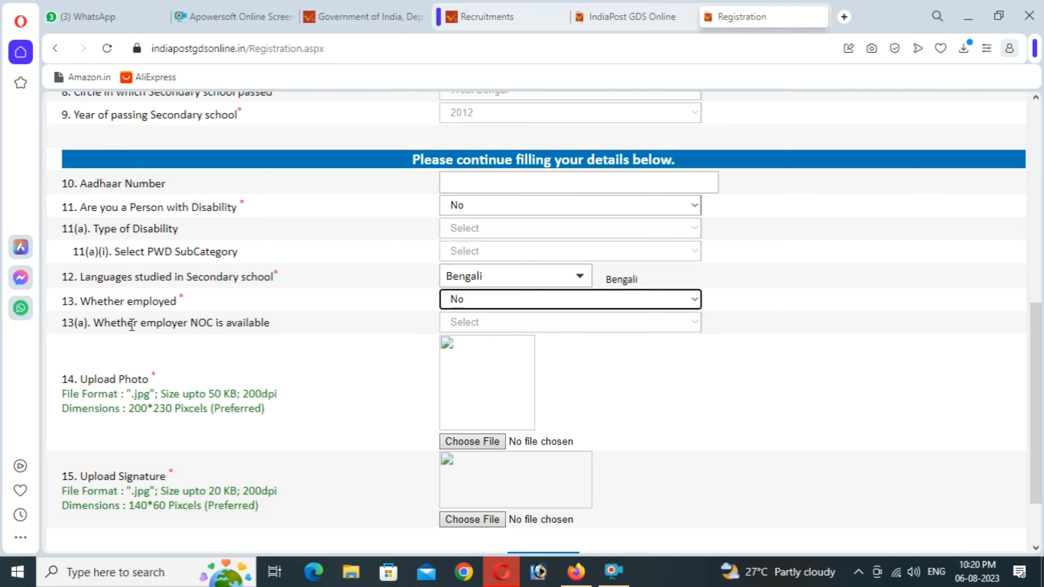
pyautogui.click(539, 320)
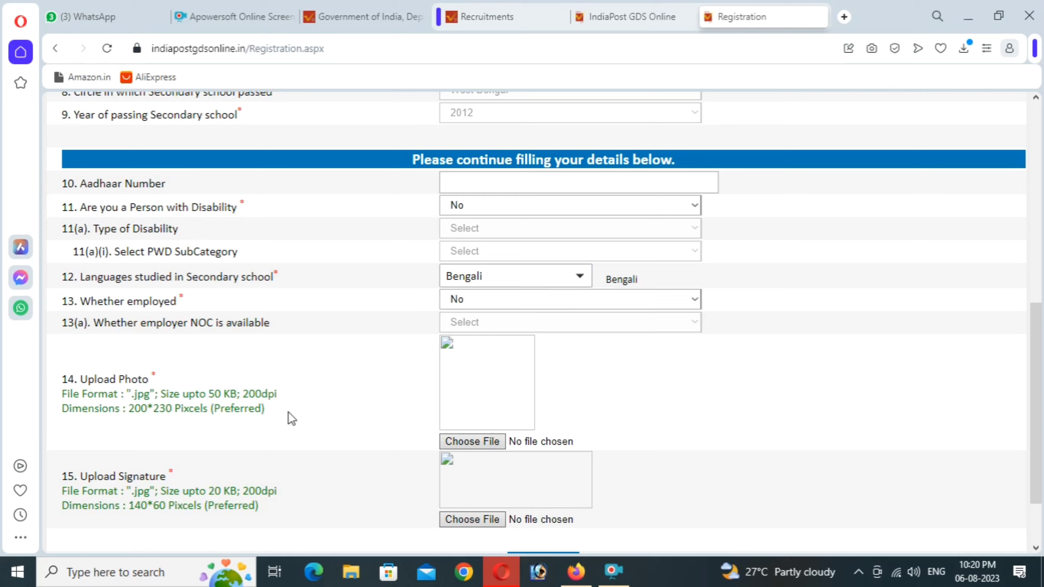
pyautogui.scroll(-2, 291, 418)
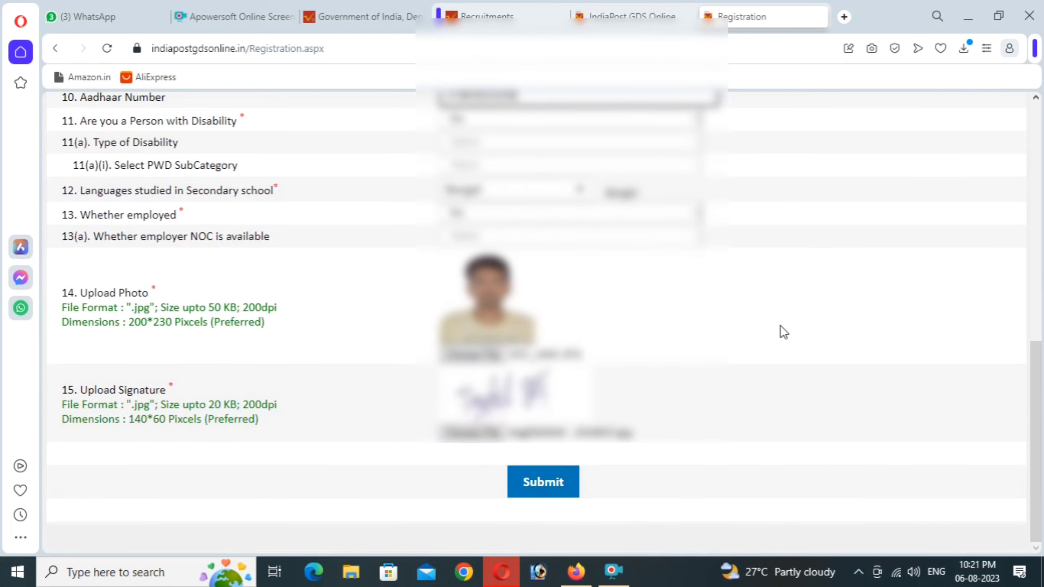
# Step: Submit the registration, accept the no-duplicate-registration declaration and finalise it to get the registration number
pyautogui.click(553, 482)
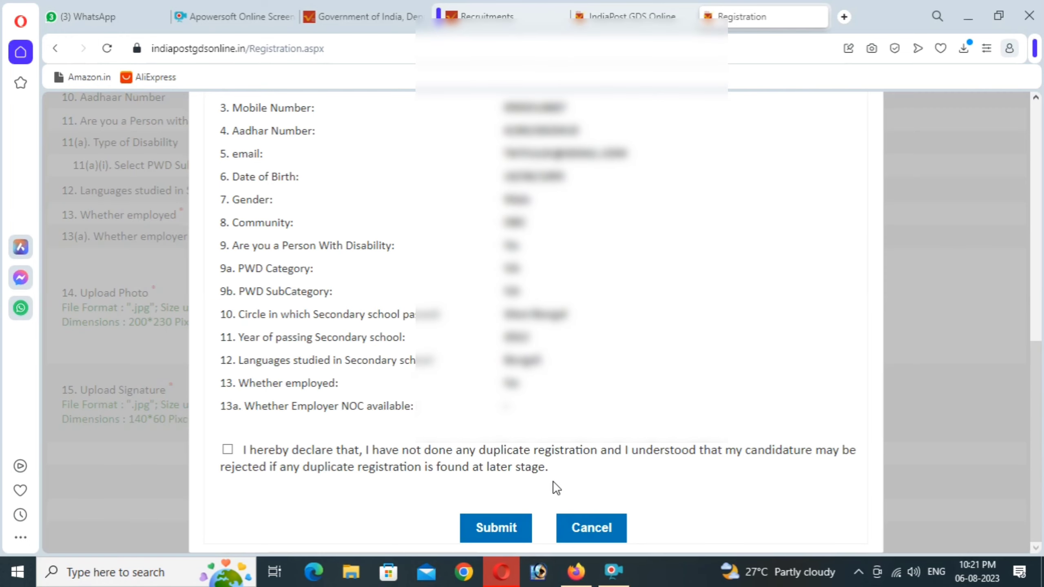
pyautogui.scroll(5, 571, 294)
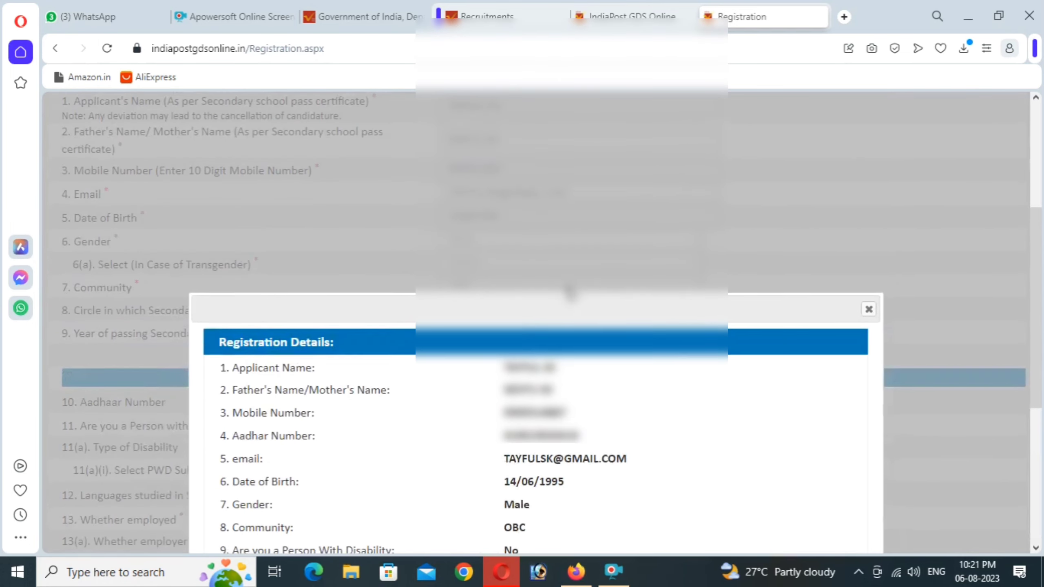
pyautogui.scroll(-5, 570, 294)
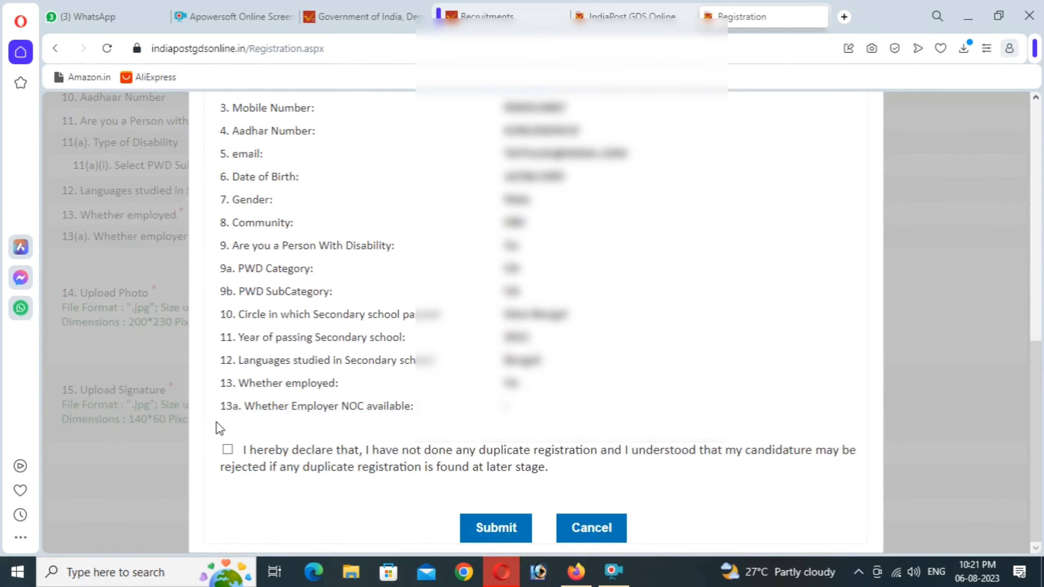
pyautogui.click(227, 449)
pyautogui.click(489, 530)
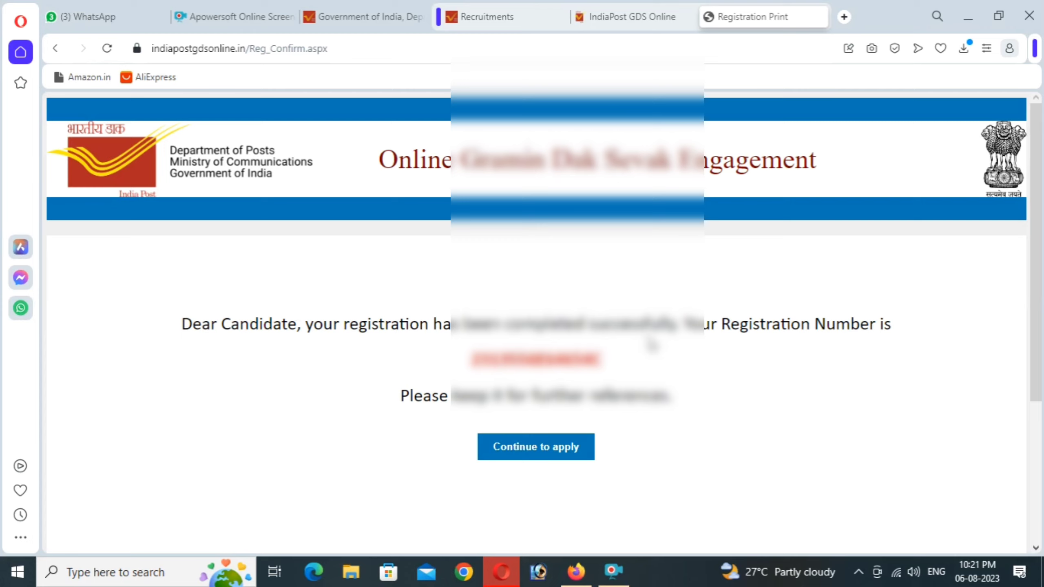
# Step: Select the registration number on the confirmation page, then continue to the Apply Online application
pyautogui.moveTo(470, 358); pyautogui.dragTo(602, 362)
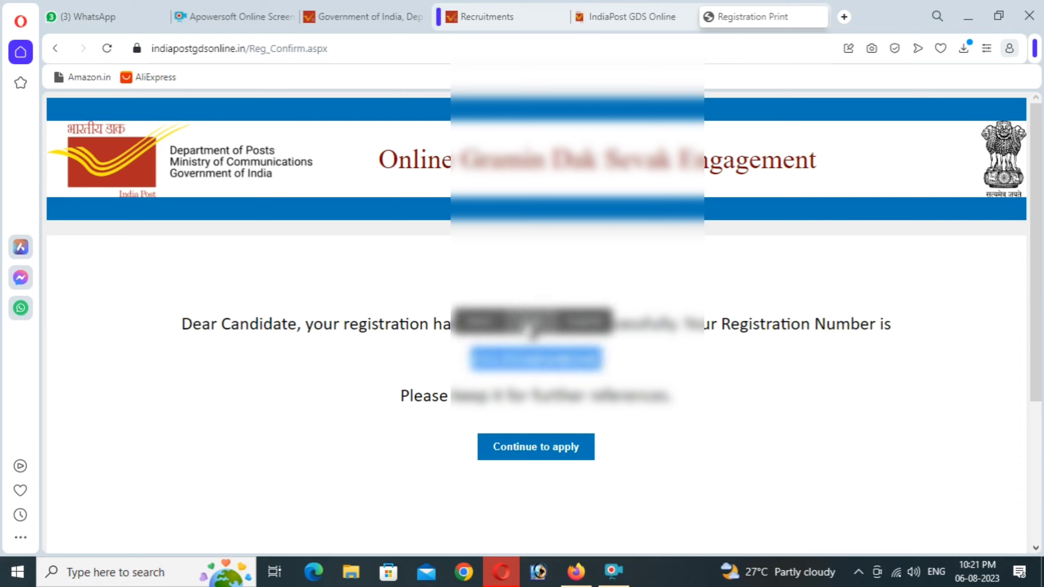
pyautogui.click(528, 322)
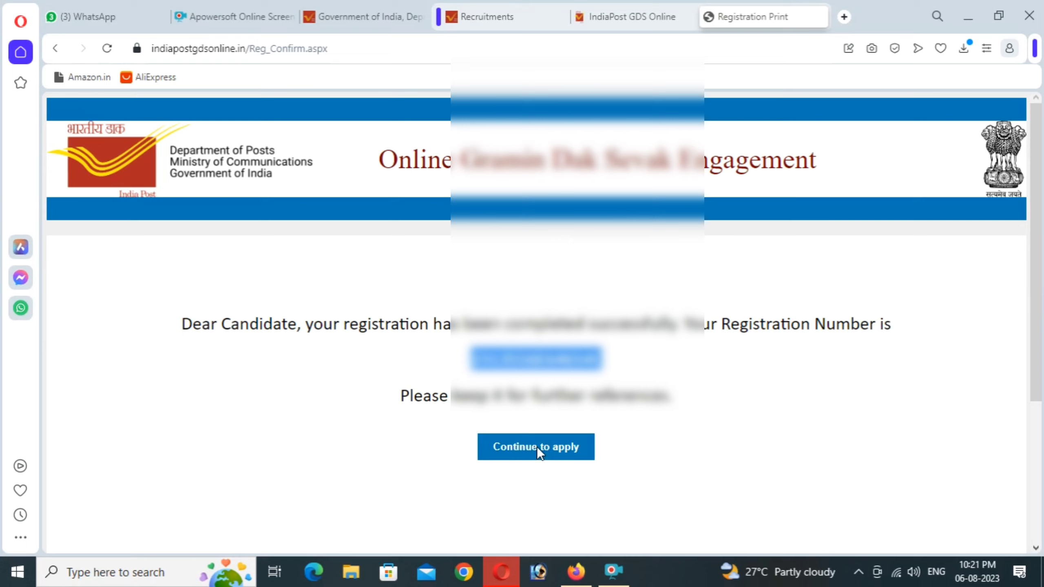
pyautogui.click(761, 371)
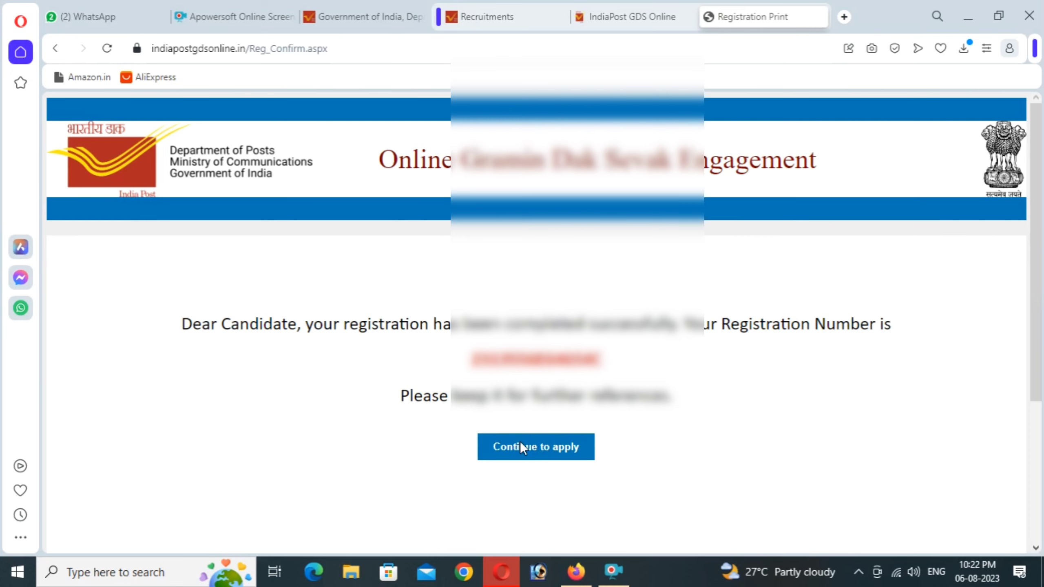
pyautogui.click(529, 447)
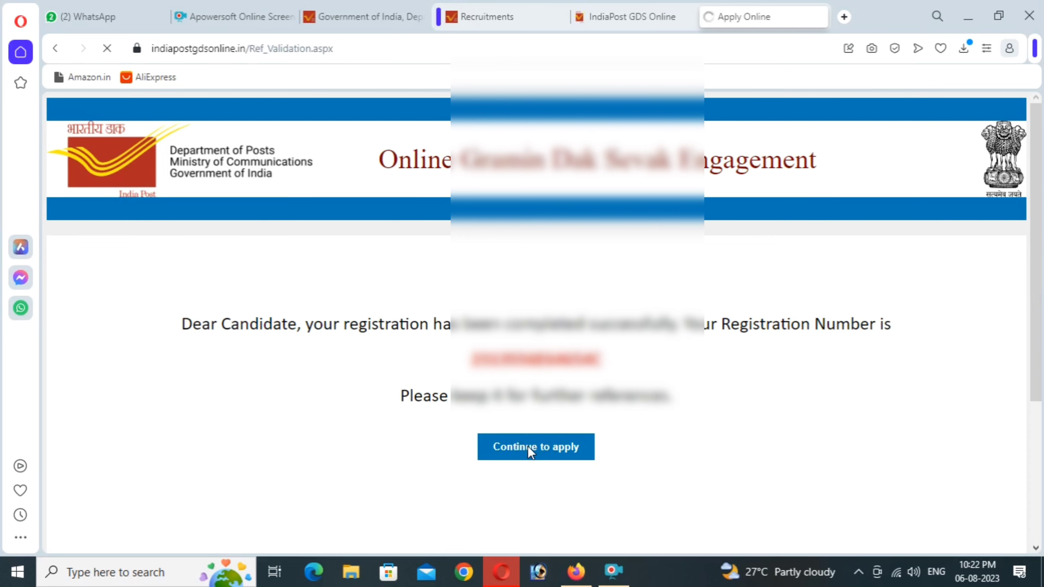
# Step: Choose West Bengal as the Circle Applying for and submit to request an OTP
pyautogui.scroll(-1, 528, 447)
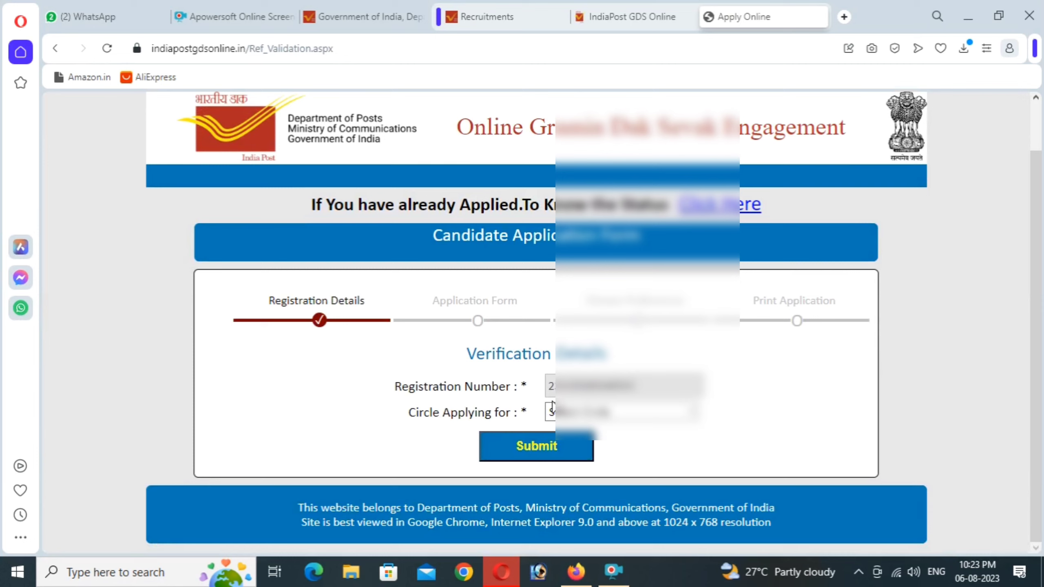
pyautogui.click(625, 412)
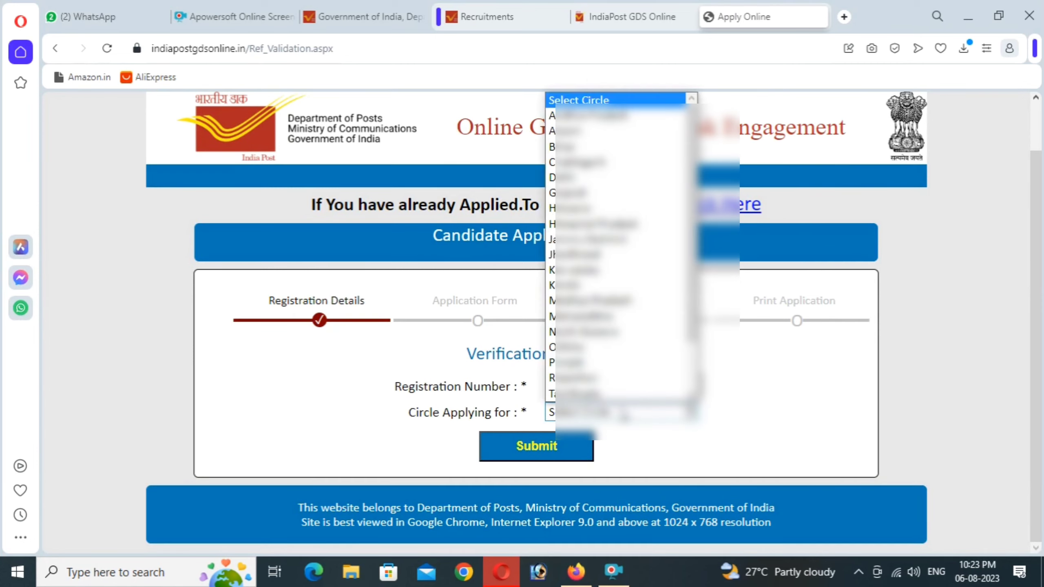
pyautogui.scroll(-1, 614, 371)
pyautogui.click(615, 395)
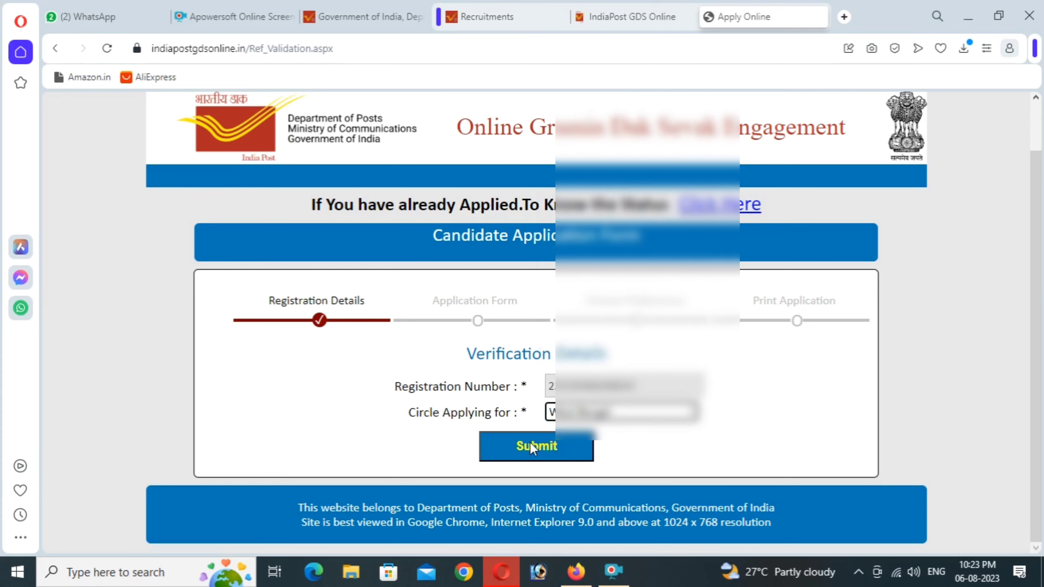
pyautogui.click(542, 447)
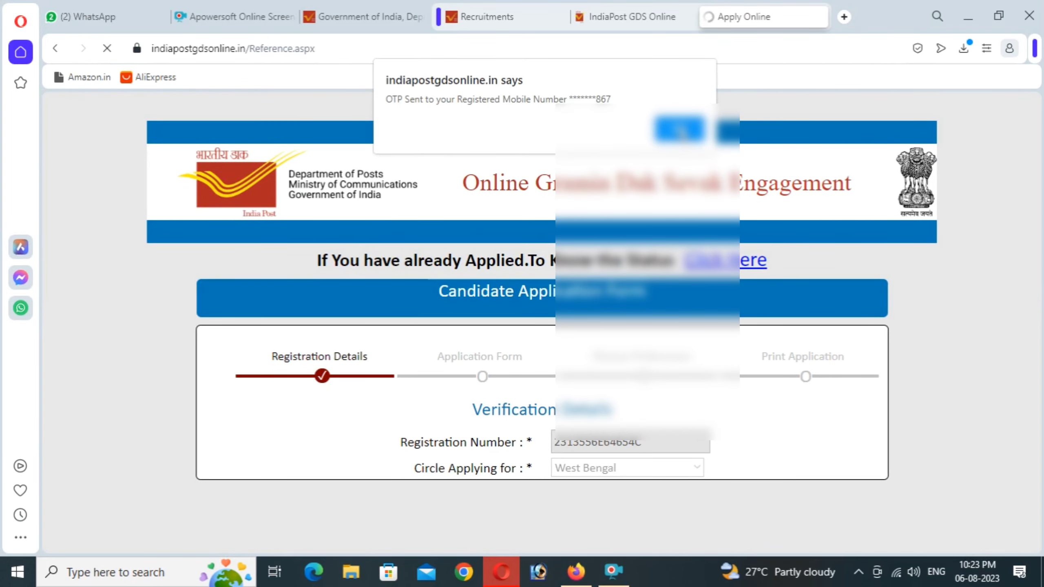
# Step: Dismiss the OTP-sent alert and begin entering the received OTP in the Enter OTP field
pyautogui.click(680, 131)
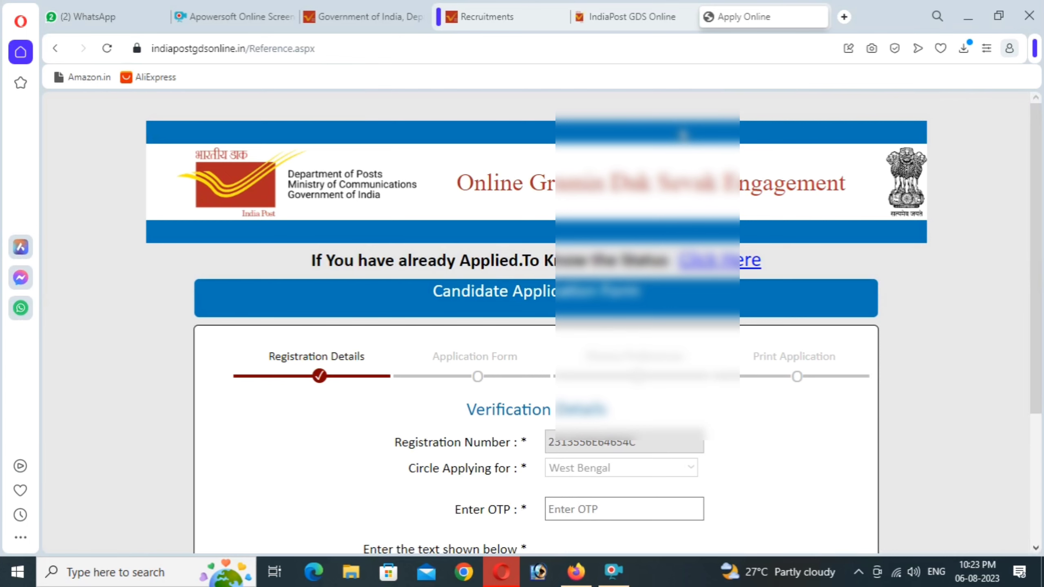
pyautogui.scroll(-1, 682, 136)
pyautogui.click(574, 441)
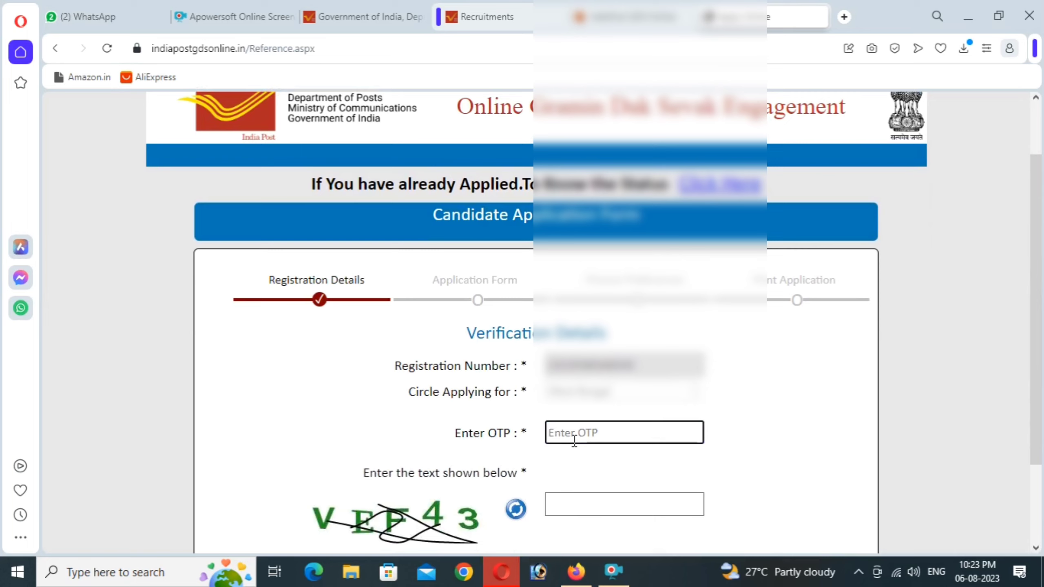
pyautogui.write('d')
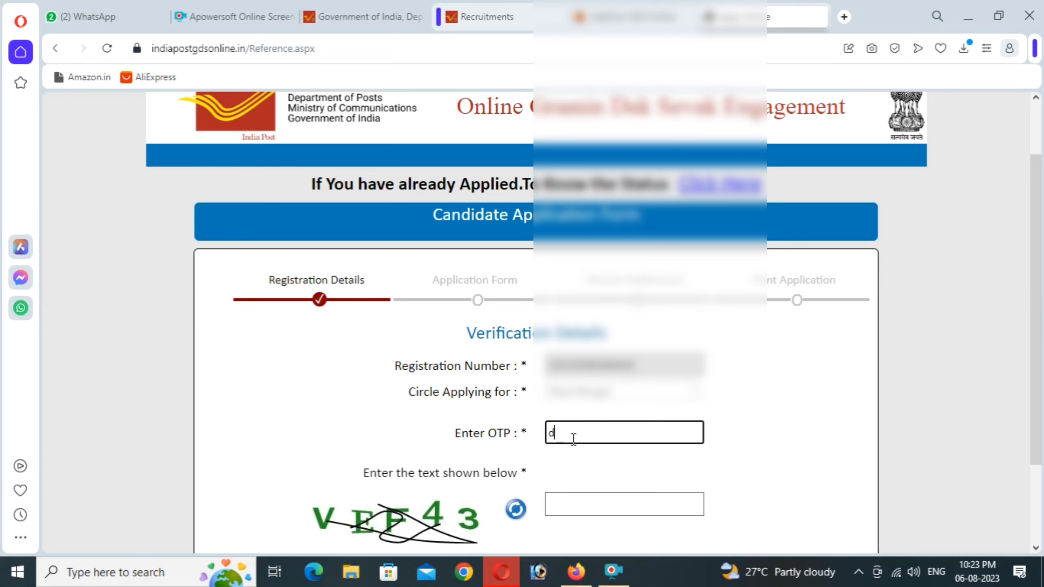